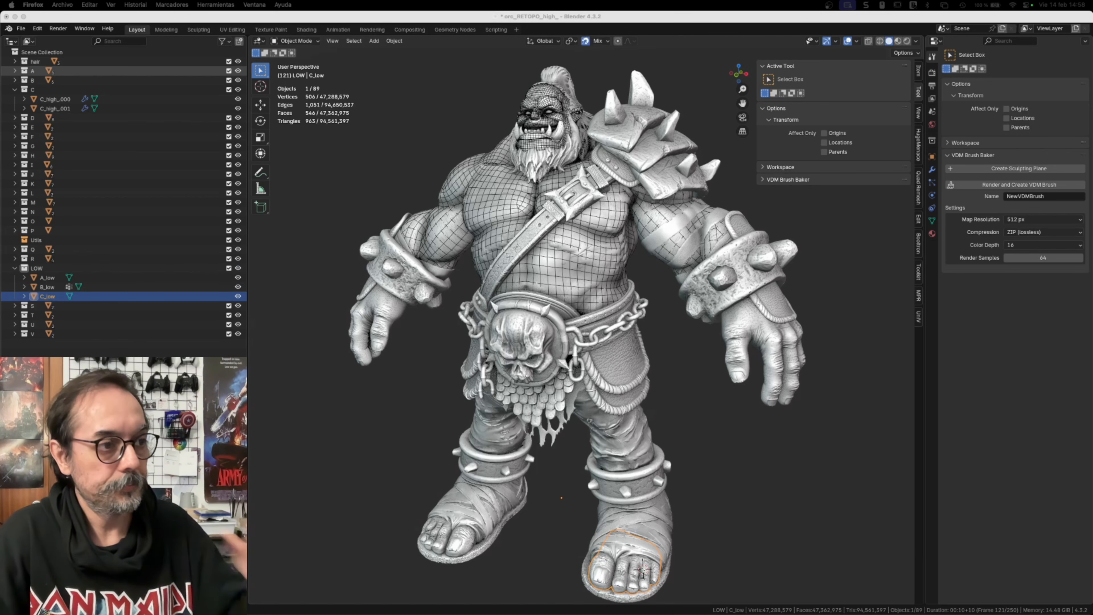
Step: Clear the current selection and examine the character's feet and overall figure
{"action": "middle_click_drag", "start_coordinate": [639, 366], "coordinate": [688, 507]}
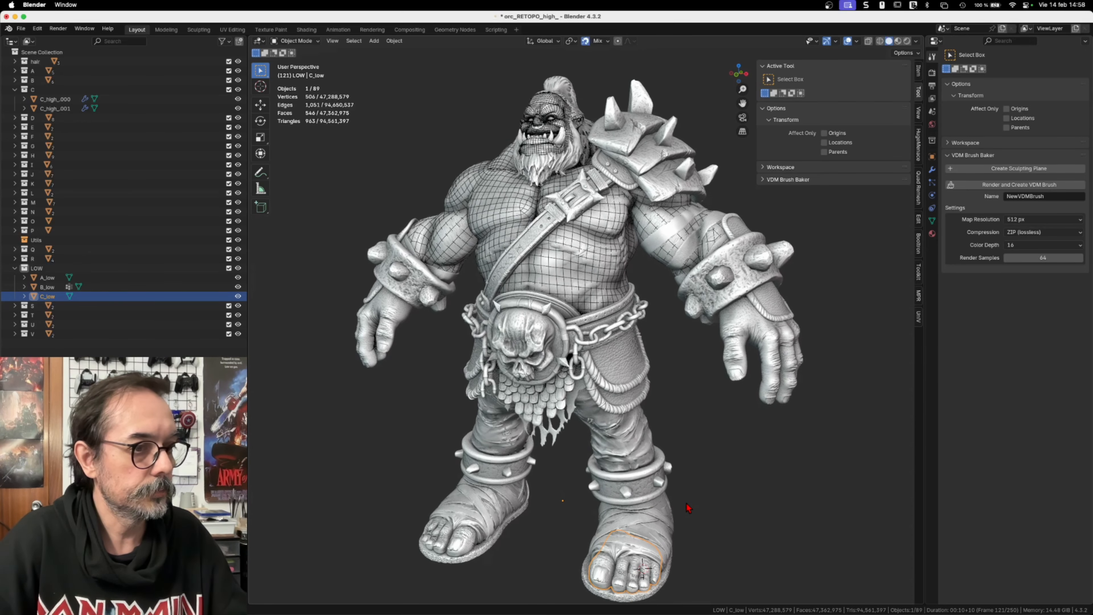
{"action": "left_click", "coordinate": [685, 503]}
{"action": "scroll", "coordinate": [659, 378], "scroll_direction": "up", "scroll_amount": 10}
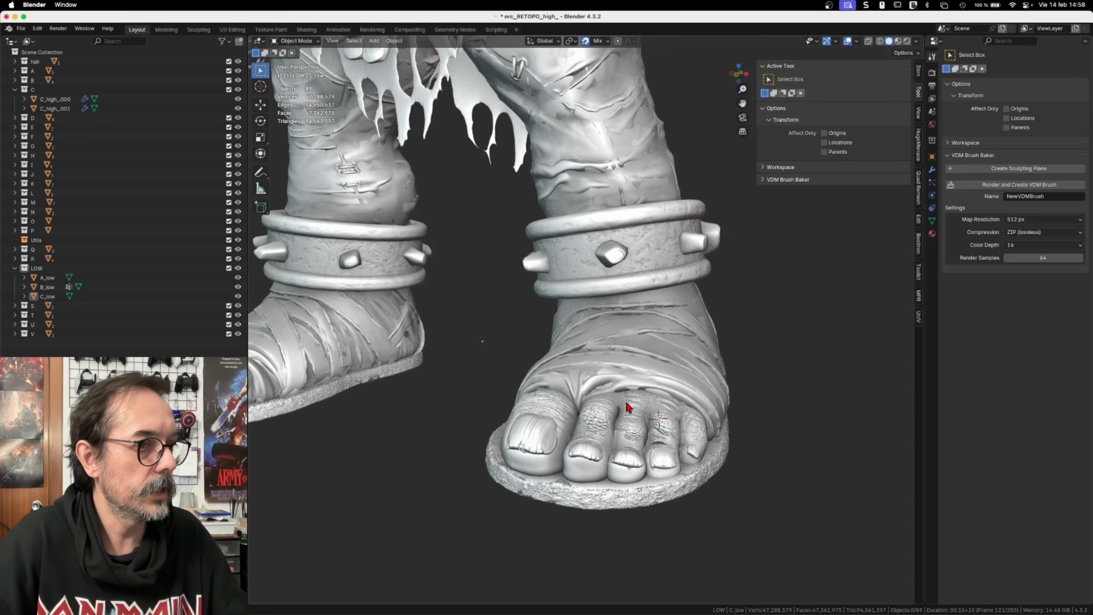
{"action": "scroll", "coordinate": [629, 407], "scroll_direction": "down", "scroll_amount": 10}
{"action": "middle_click_drag", "start_coordinate": [609, 258], "coordinate": [495, 351]}
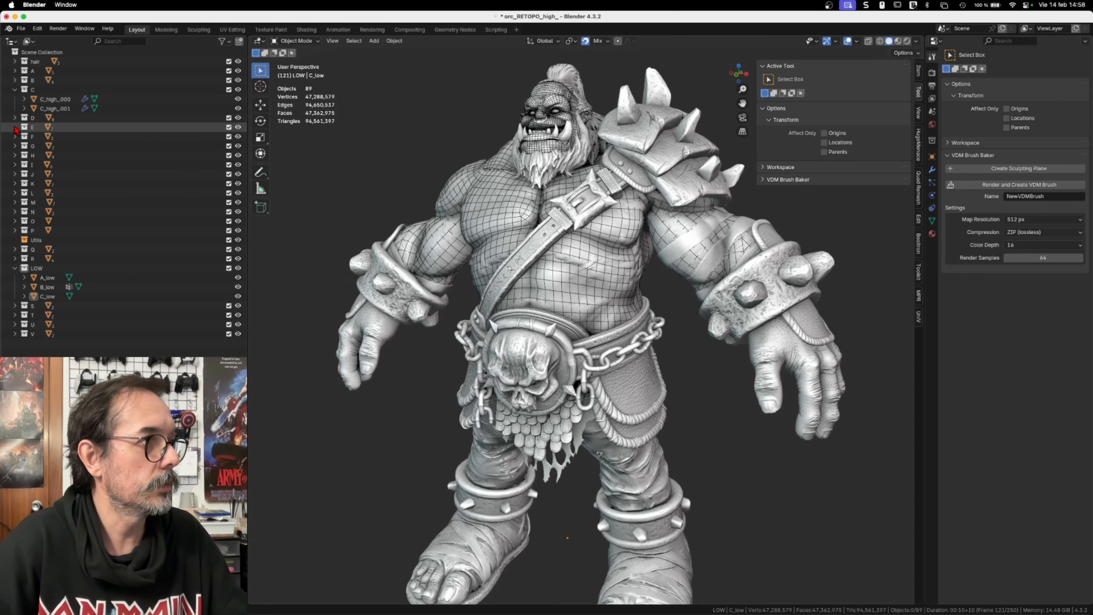
Step: Expand collections D, E, F, G and H to review the names of their high-poly objects
{"action": "left_click", "coordinate": [15, 118]}
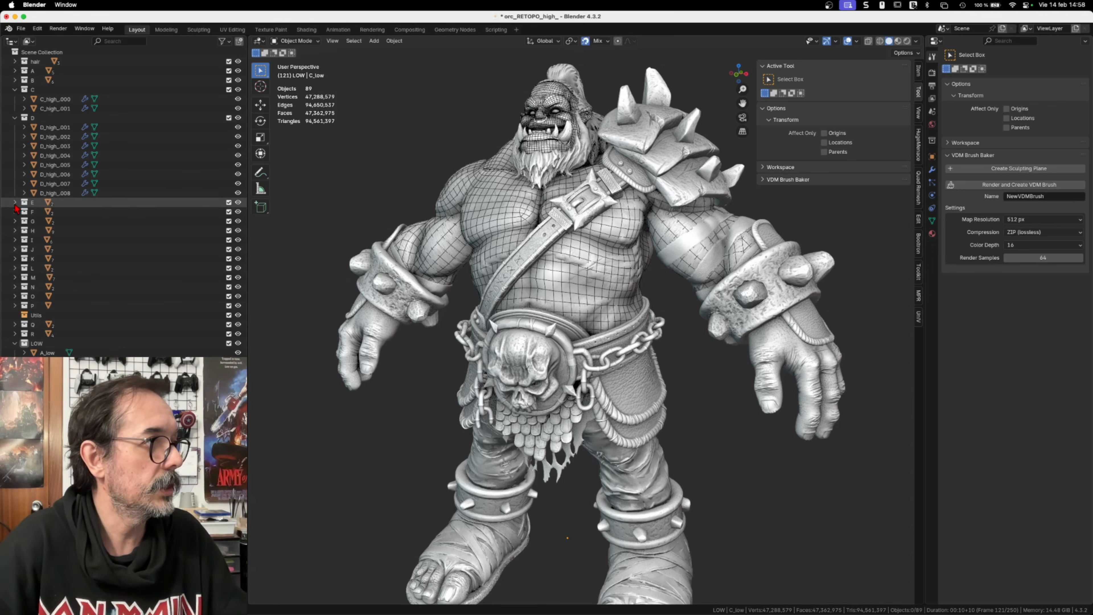
{"action": "left_click", "coordinate": [15, 203]}
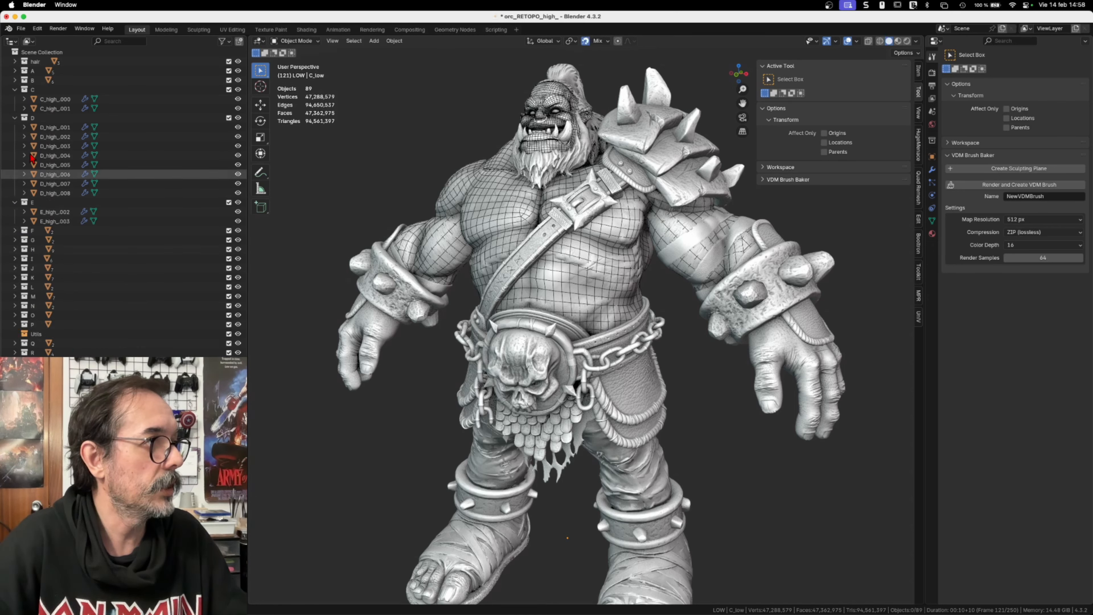
{"action": "left_click", "coordinate": [15, 230]}
{"action": "left_click", "coordinate": [15, 258]}
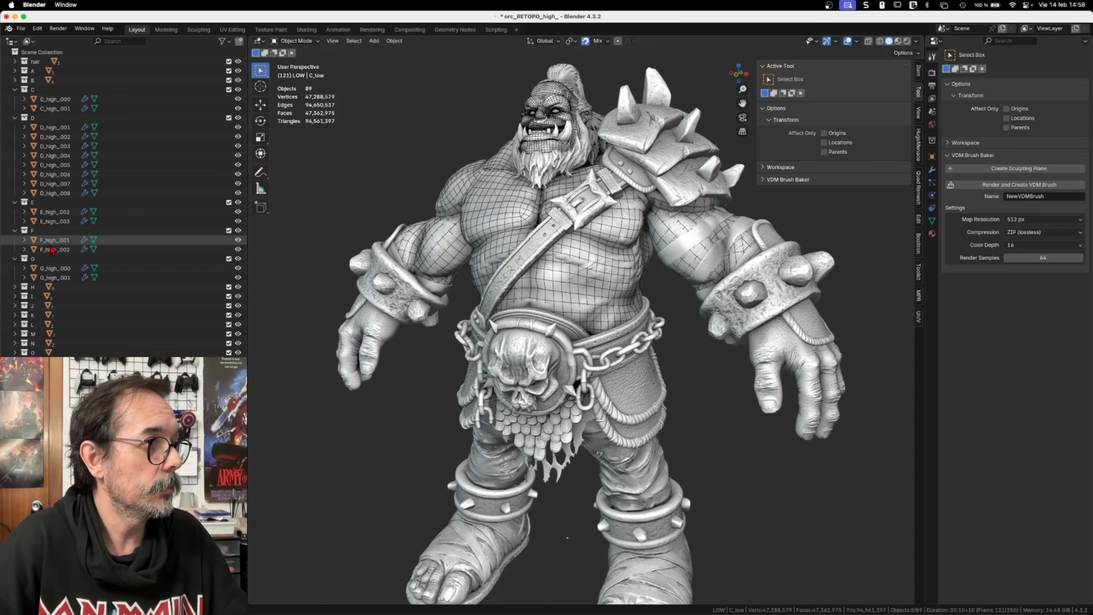
{"action": "left_click", "coordinate": [15, 287]}
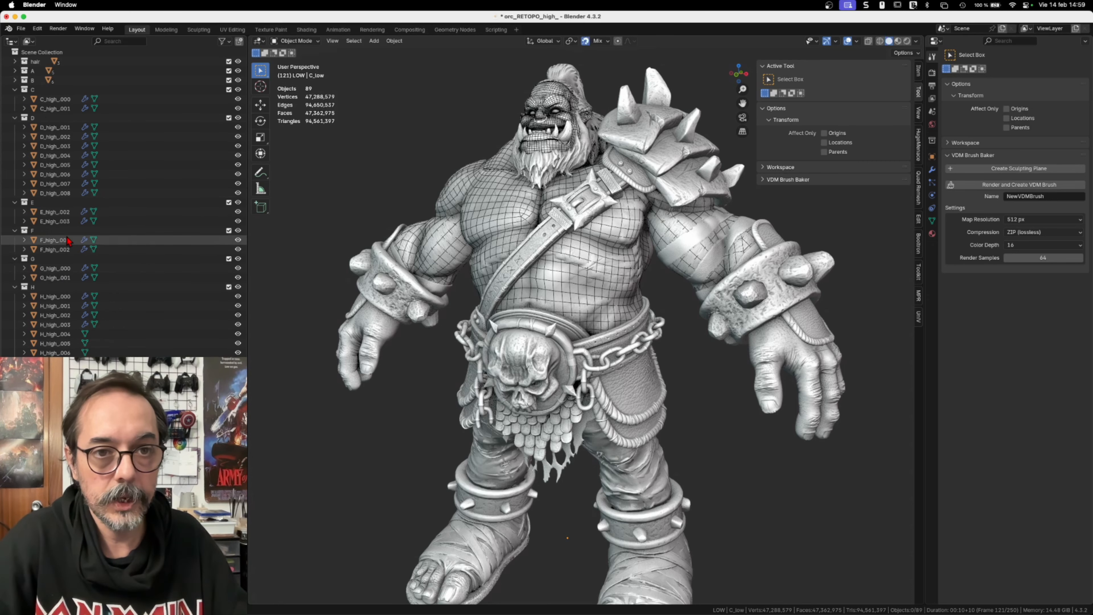
Step: Collapse the C, D, E, F, G and H collections
{"action": "left_click", "coordinate": [14, 90]}
{"action": "left_click", "coordinate": [14, 99]}
{"action": "left_click", "coordinate": [15, 108]}
{"action": "left_click", "coordinate": [14, 118]}
{"action": "left_click", "coordinate": [15, 127]}
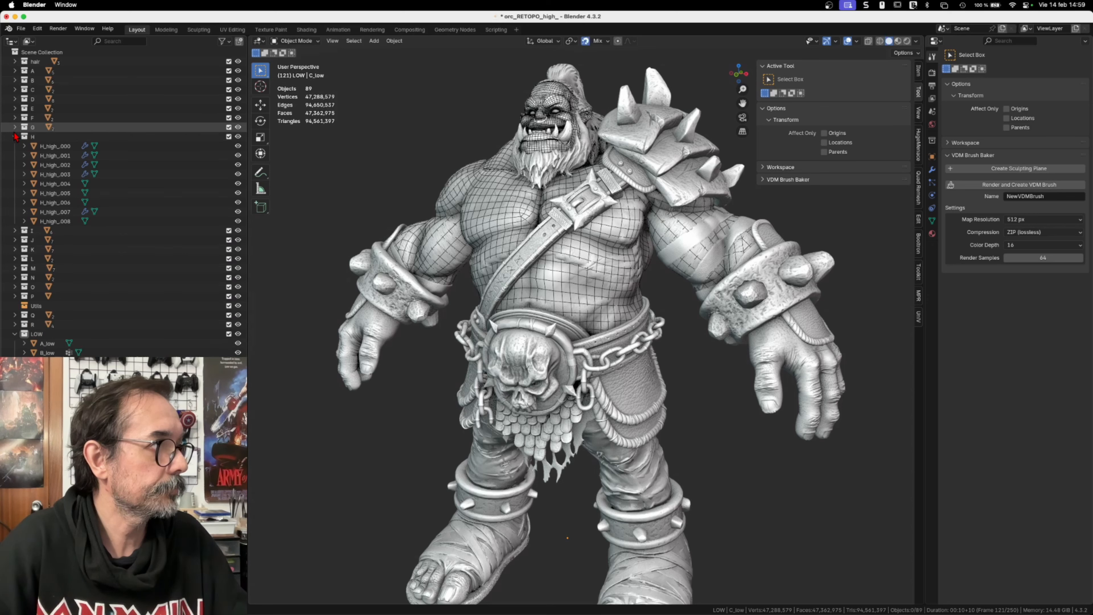
{"action": "left_click", "coordinate": [14, 137]}
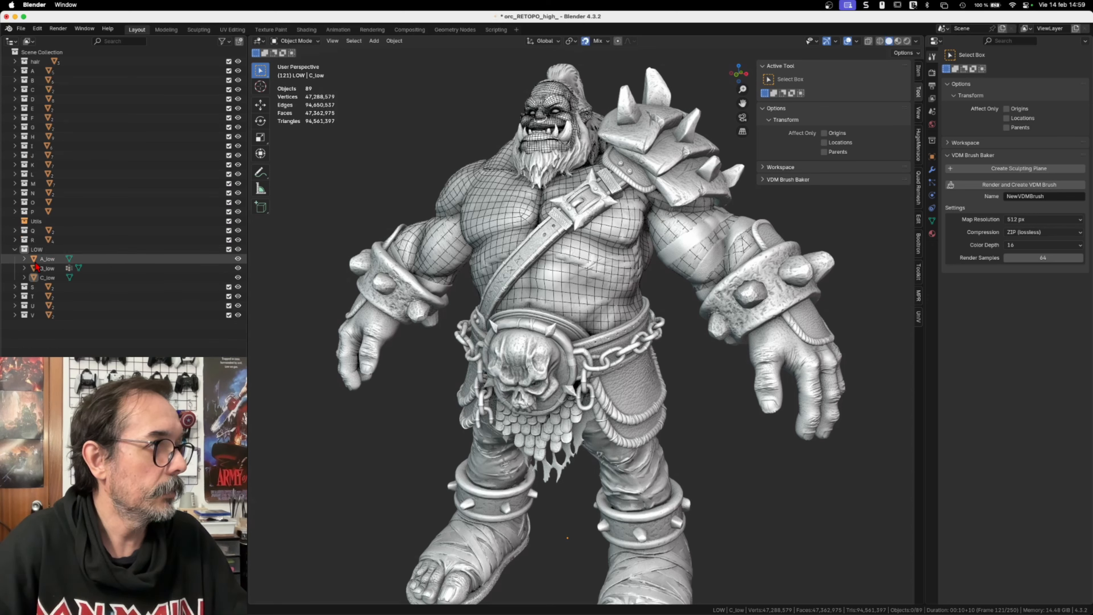
Step: Select A_low, B_low and C_low one after another to review the contents of the LOW collection
{"action": "left_click", "coordinate": [47, 260]}
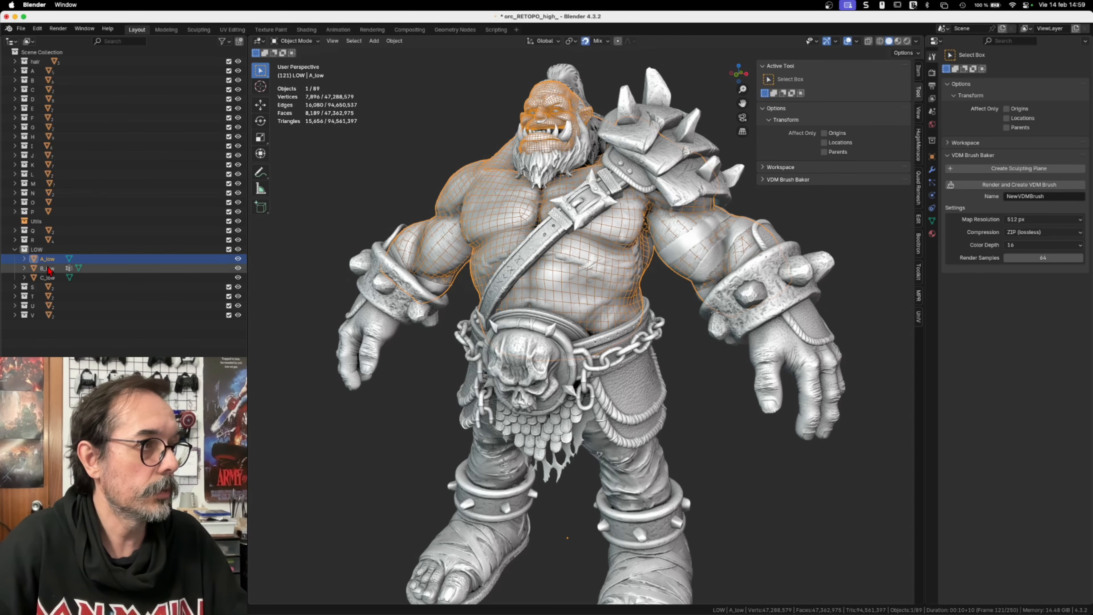
{"action": "left_click", "coordinate": [47, 268]}
{"action": "left_click", "coordinate": [46, 277]}
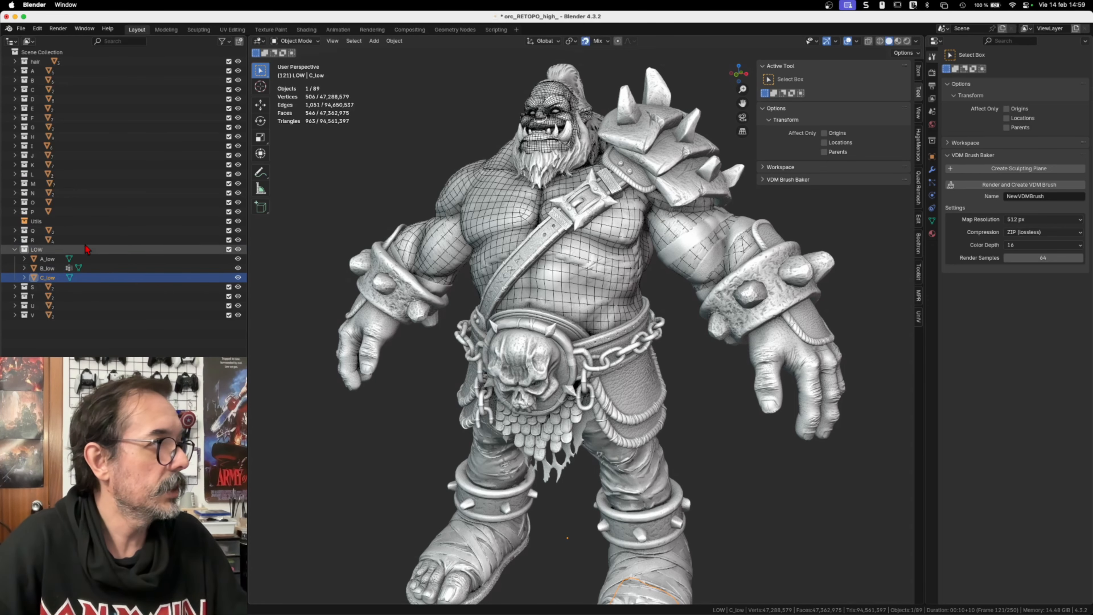
Step: Select C_high_000 and C_high_001 from collection C together with C_low, and isolate them in local view
{"action": "left_click", "coordinate": [14, 89]}
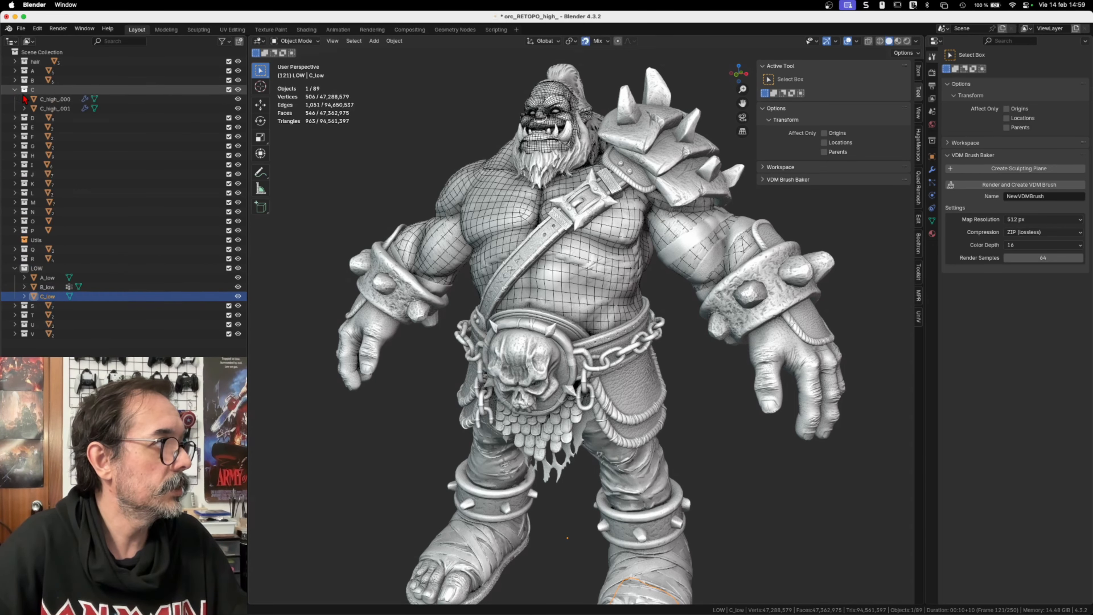
{"action": "left_click", "coordinate": [55, 99]}
{"action": "left_click", "coordinate": [56, 109], "text": "shift"}
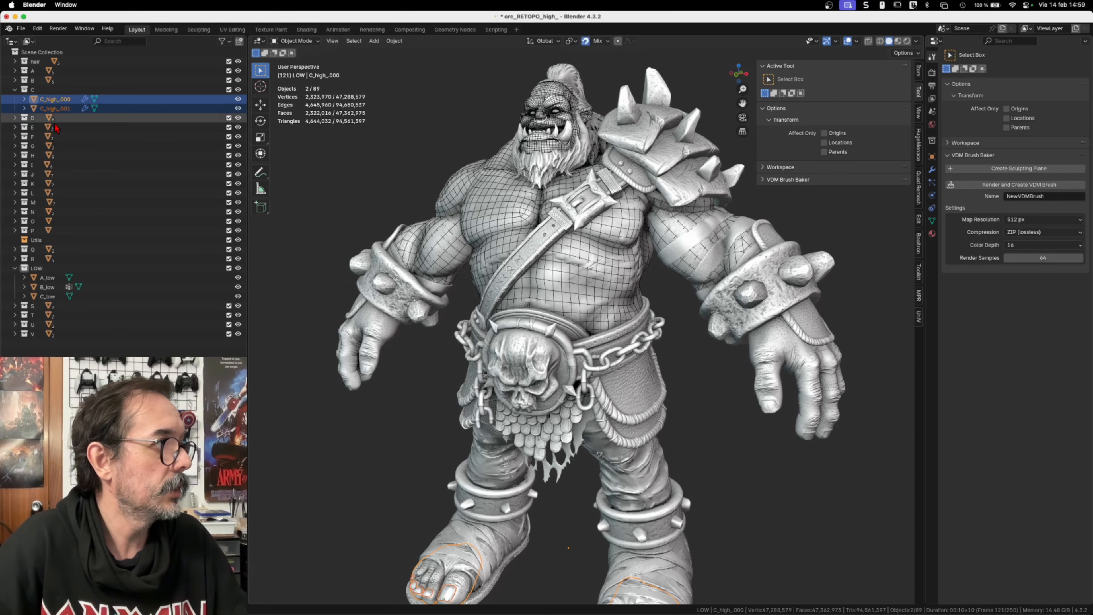
{"action": "left_click", "coordinate": [51, 298], "text": "ctrl"}
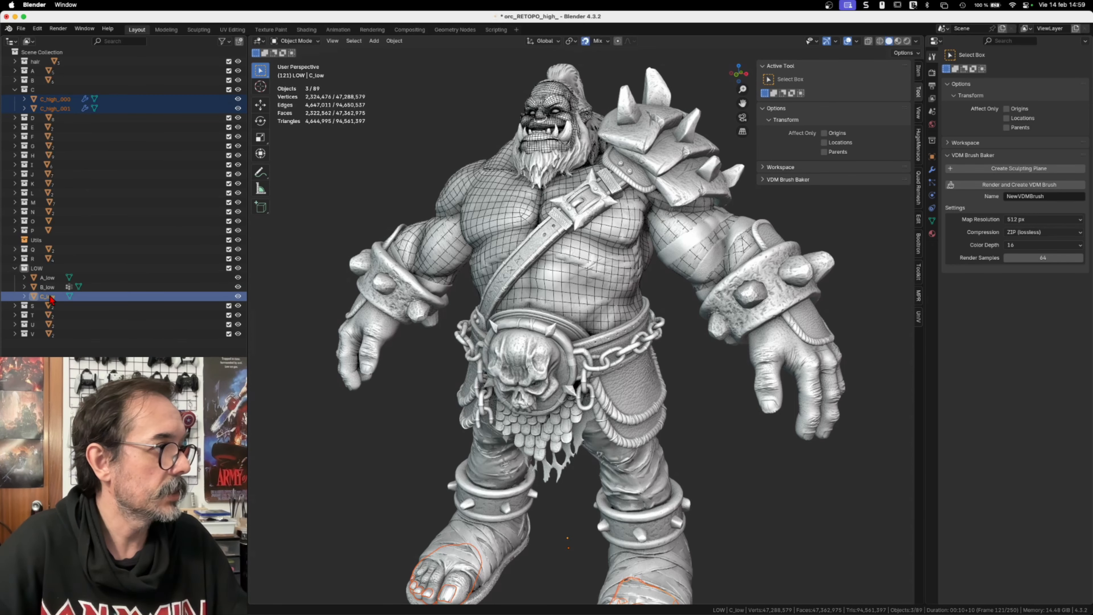
{"action": "key", "text": "slash"}
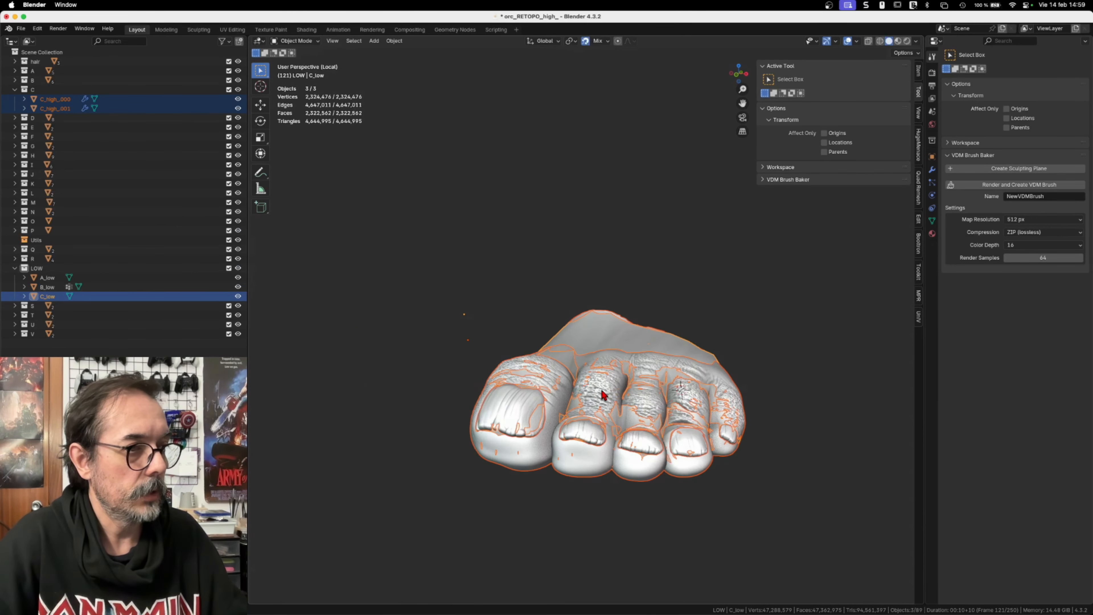
Step: Enter Edit Mode on C_low and examine its retopology around the big toe and neighbouring toes
{"action": "left_click", "coordinate": [518, 415]}
{"action": "left_click", "coordinate": [545, 335]}
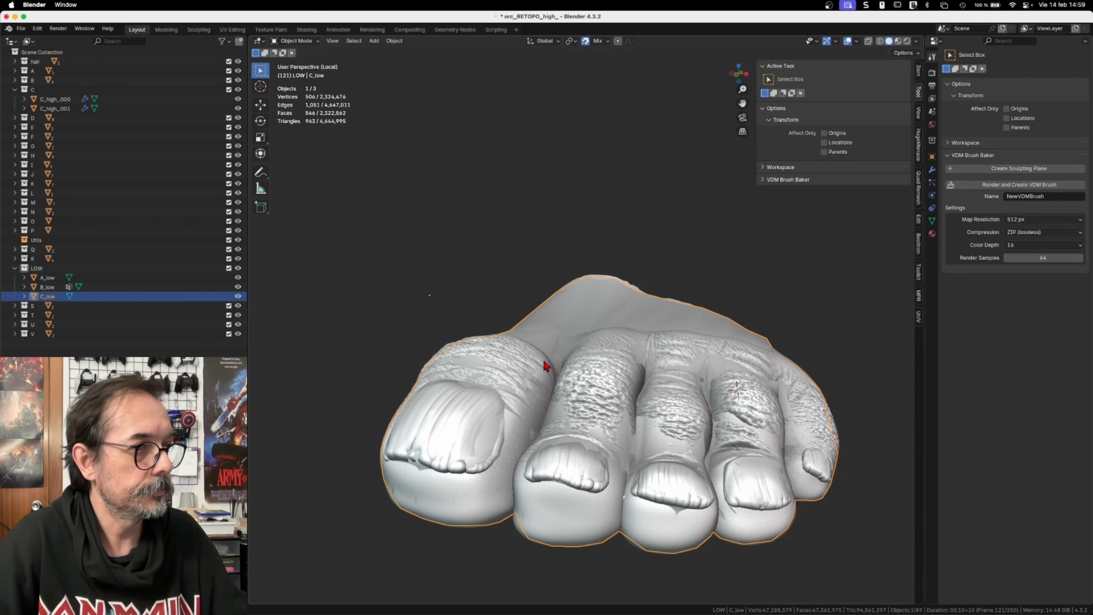
{"action": "key", "text": "Tab"}
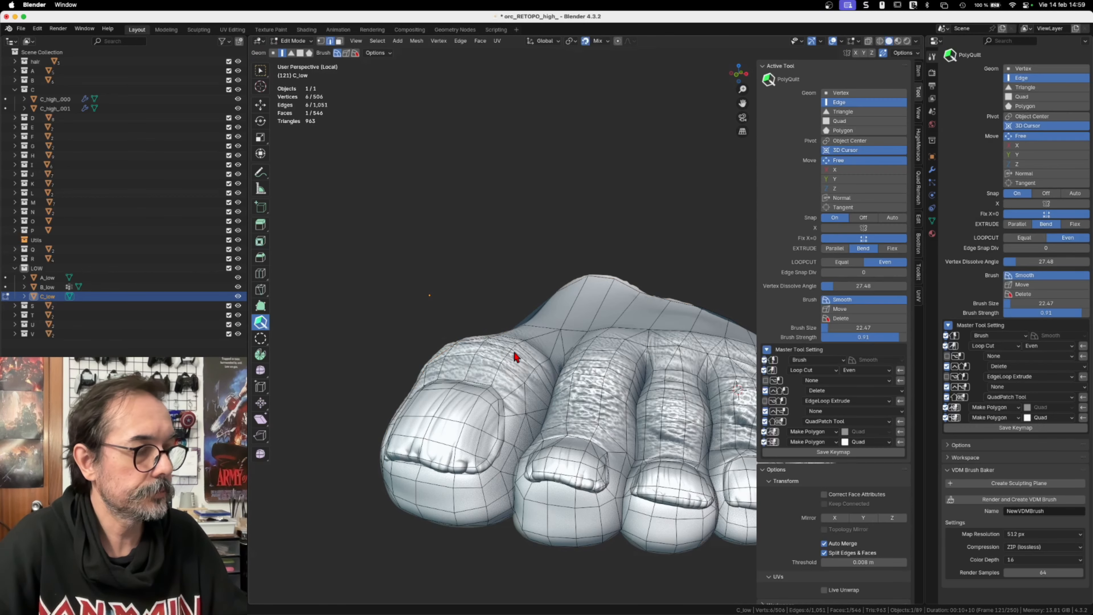
{"action": "scroll", "coordinate": [566, 390], "scroll_direction": "up", "scroll_amount": 4}
{"action": "middle_click_drag", "start_coordinate": [585, 413], "coordinate": [669, 369], "text": "shift"}
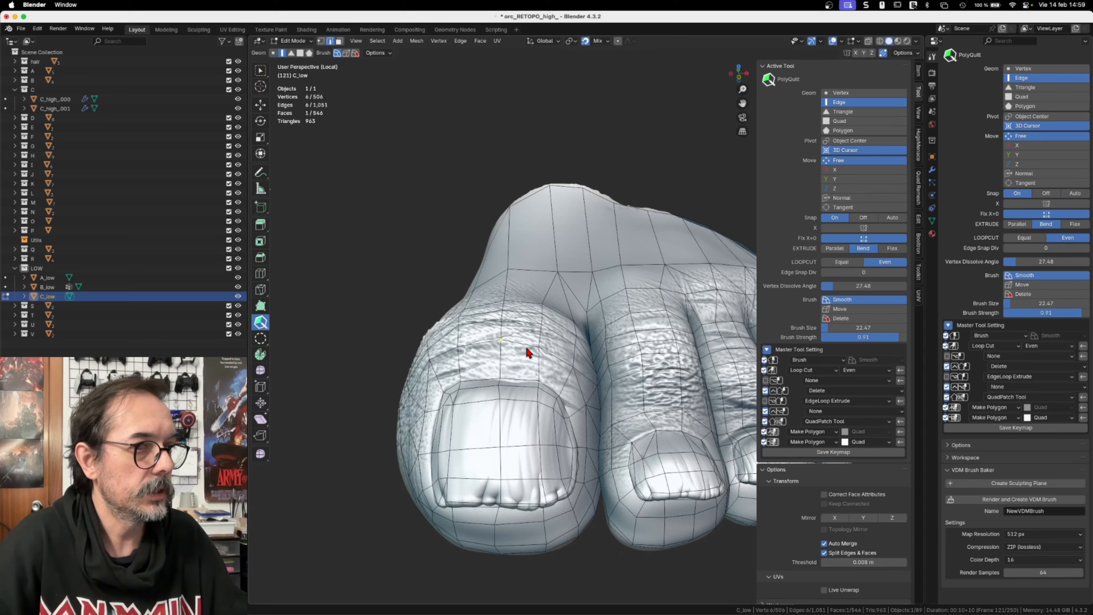
{"action": "middle_click_drag", "start_coordinate": [513, 344], "coordinate": [586, 368]}
{"action": "middle_click_drag", "start_coordinate": [702, 369], "coordinate": [563, 375], "text": "shift"}
{"action": "scroll", "coordinate": [567, 387], "scroll_direction": "up", "scroll_amount": 2}
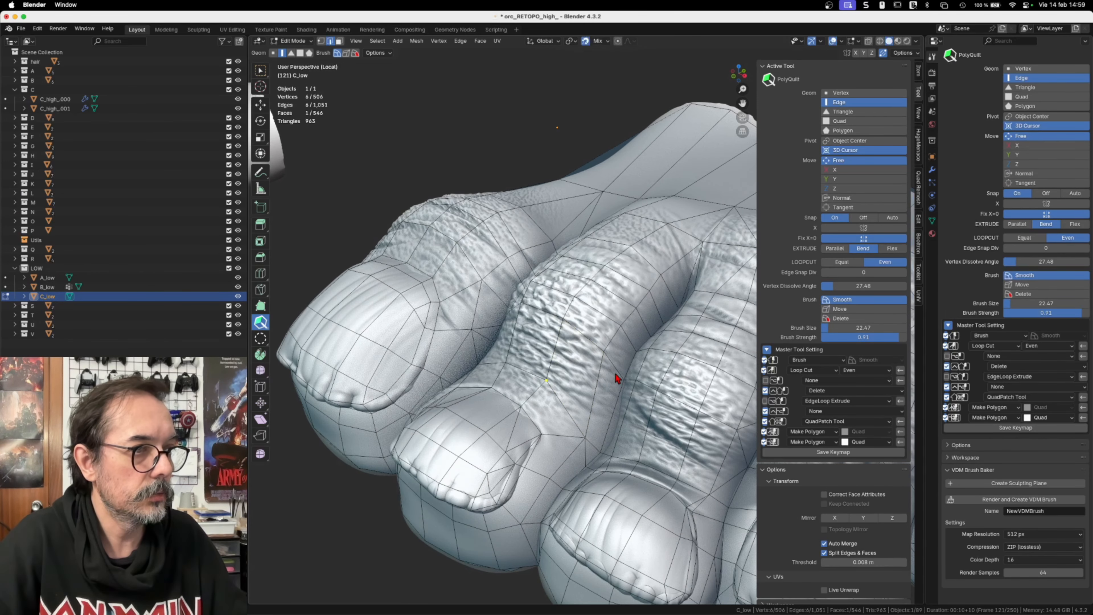
Step: Cut an extra edge into the side of the second toe on C_low with PolyQuilt, and return to Object Mode
{"action": "left_click_drag", "start_coordinate": [547, 381], "coordinate": [623, 379]}
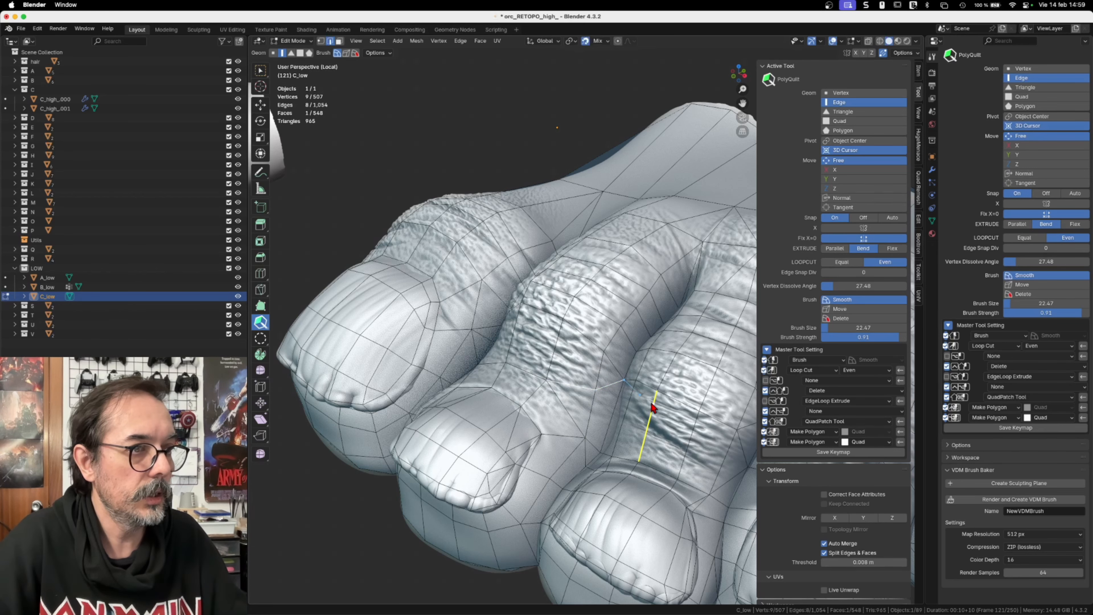
{"action": "middle_click_drag", "start_coordinate": [595, 405], "coordinate": [625, 401]}
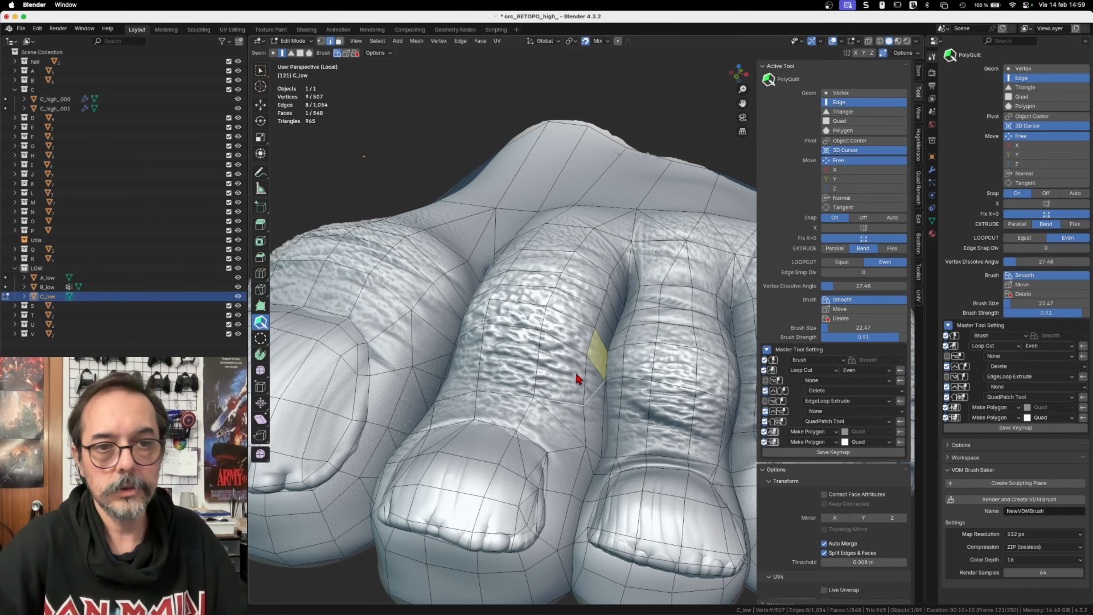
{"action": "middle_click_drag", "start_coordinate": [512, 383], "coordinate": [530, 382]}
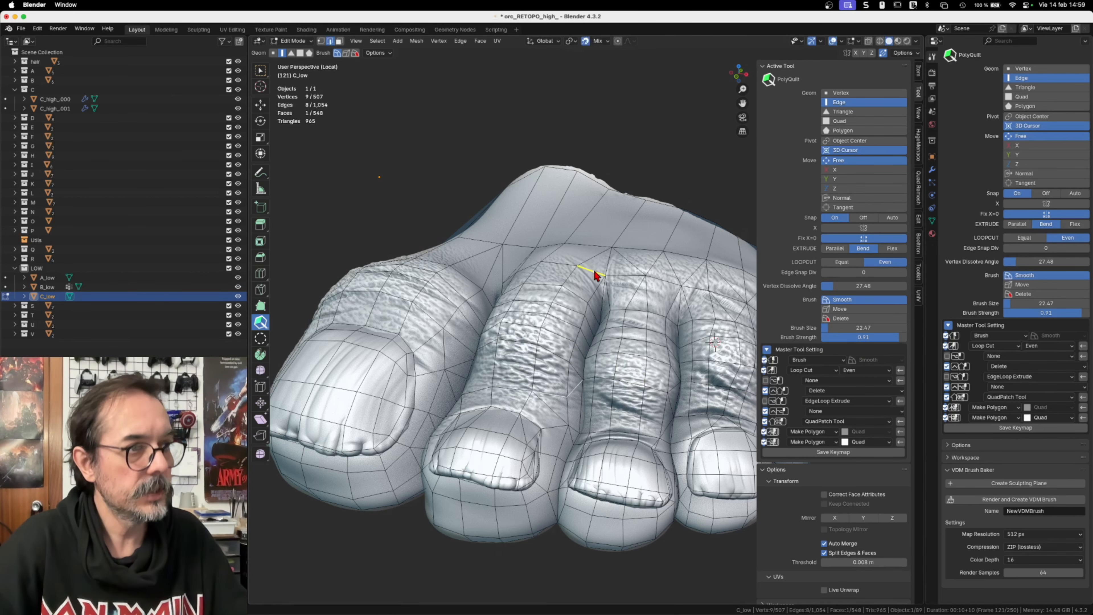
{"action": "key", "text": "Tab"}
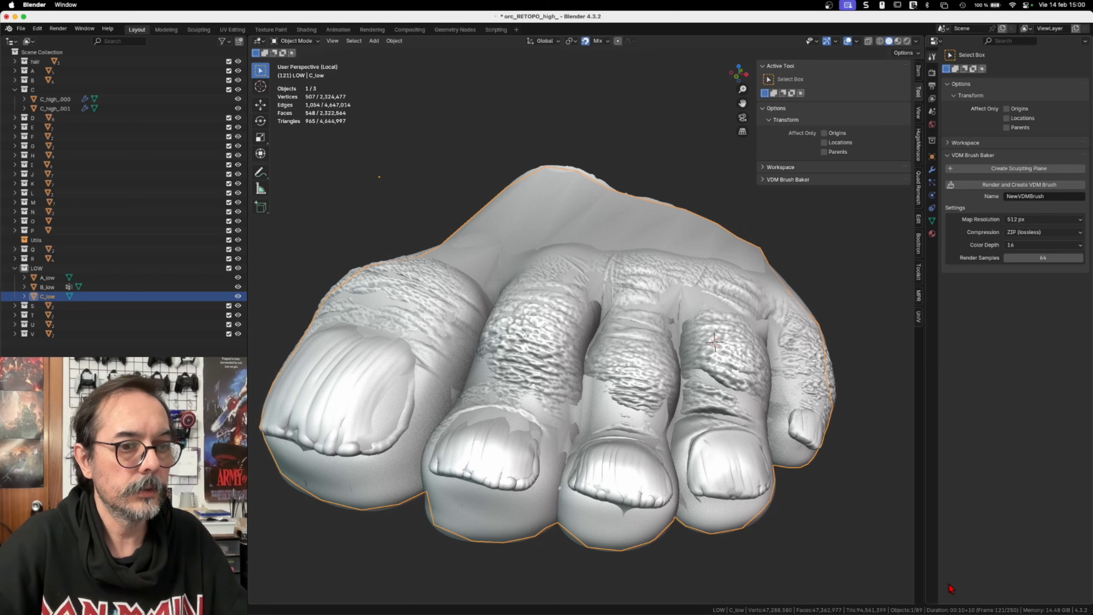
Step: Split the Properties area horizontally and change the new lower area to a Text Editor
{"action": "mouse_move", "coordinate": [961, 611]}
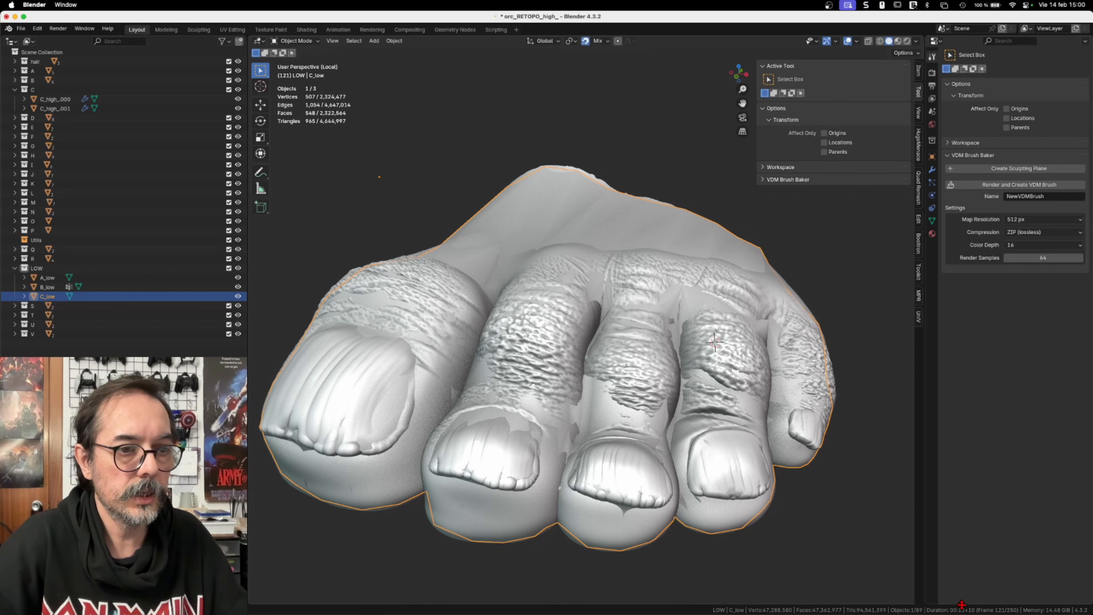
{"action": "right_click", "coordinate": [964, 608]}
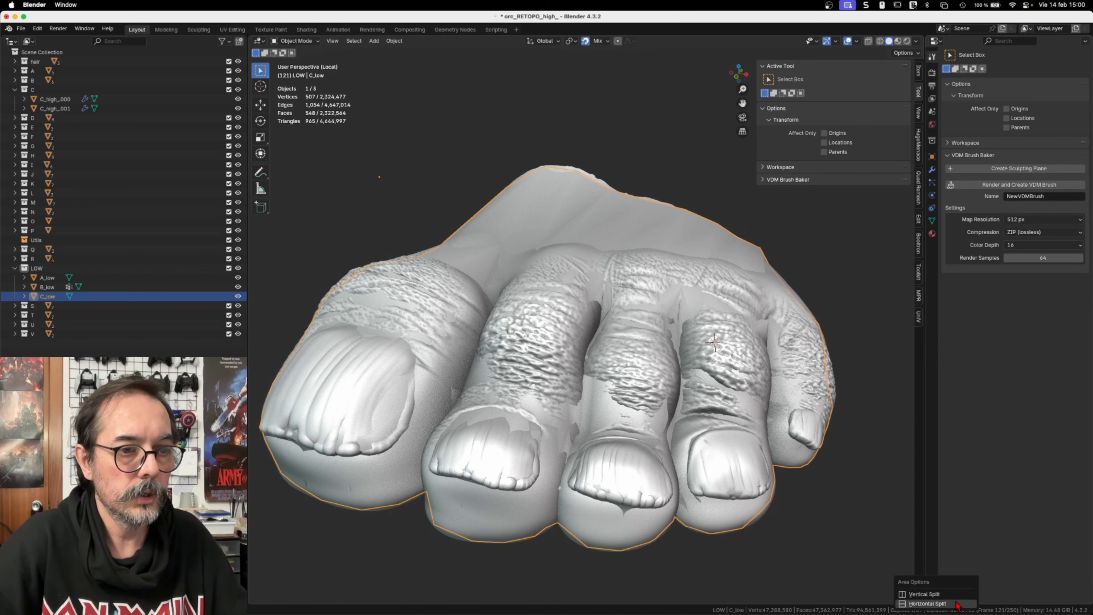
{"action": "left_click", "coordinate": [947, 604]}
{"action": "left_click", "coordinate": [960, 386]}
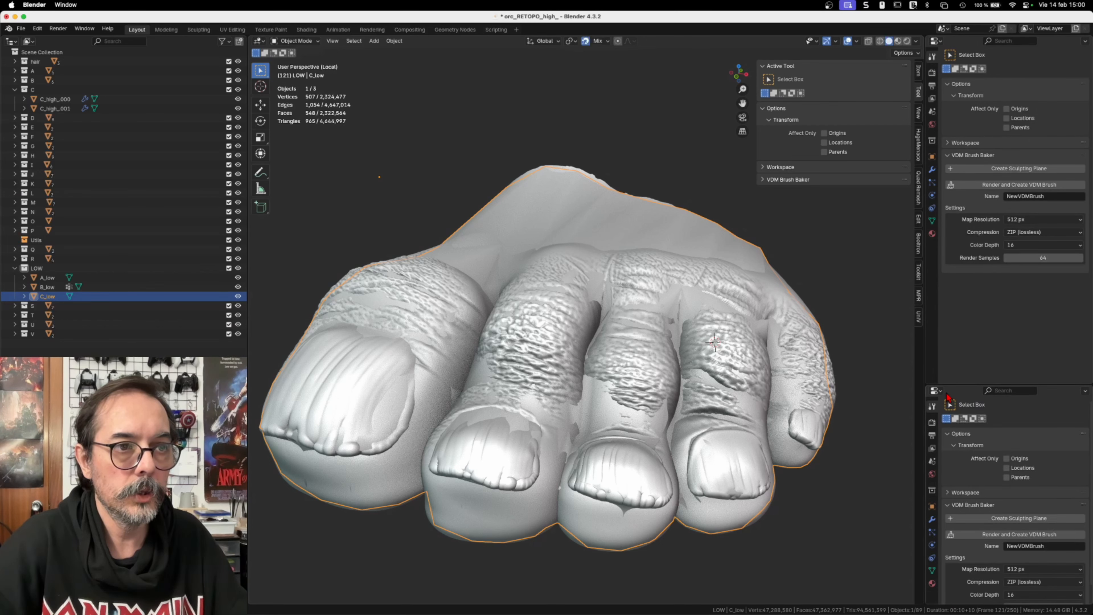
{"action": "left_click", "coordinate": [935, 390]}
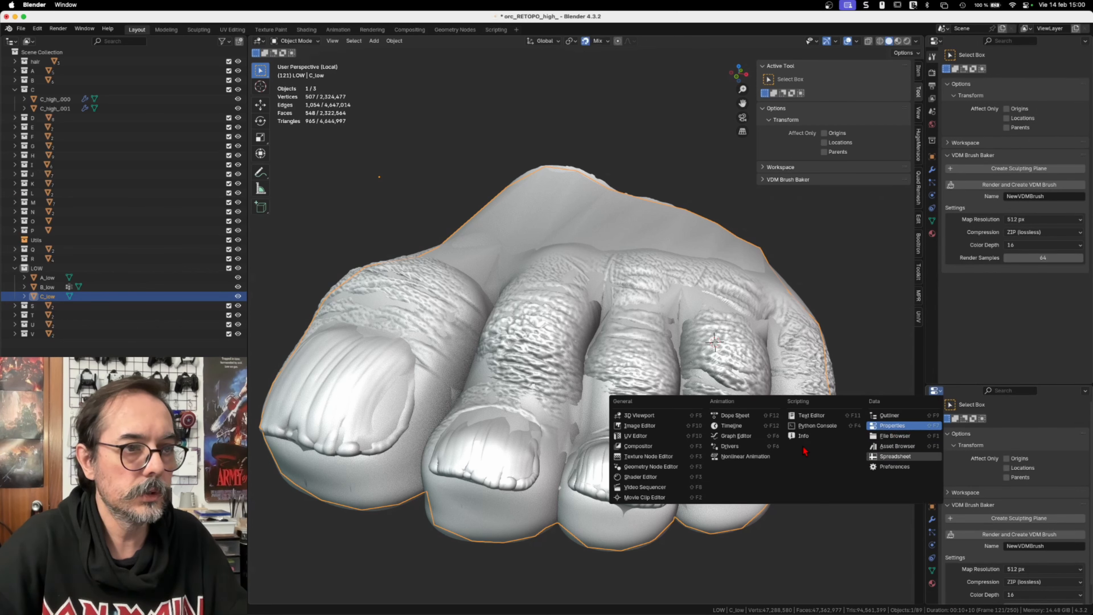
{"action": "left_click", "coordinate": [809, 416]}
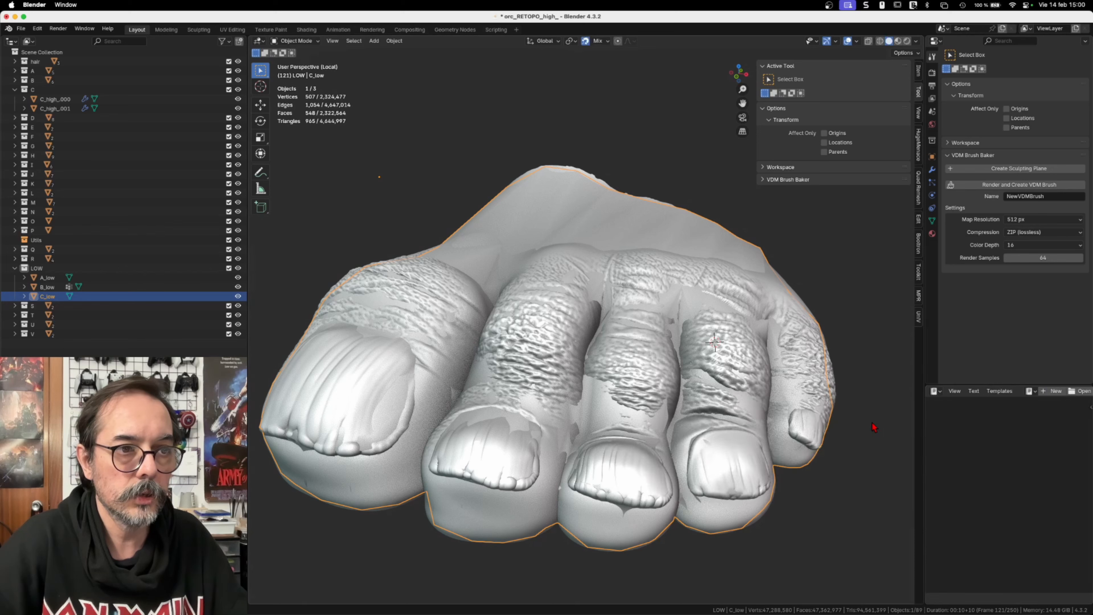
Step: Load the Batch Export Python template into the Text Editor and read through the script
{"action": "left_click_drag", "start_coordinate": [925, 410], "coordinate": [762, 409]}
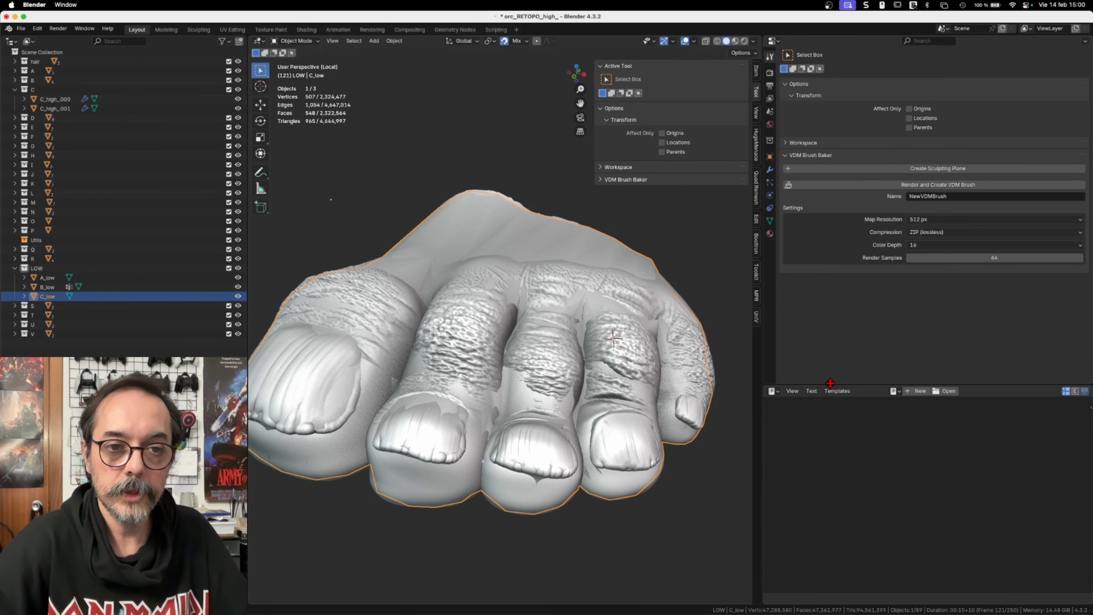
{"action": "left_click", "coordinate": [837, 391]}
{"action": "mouse_move", "coordinate": [844, 402]}
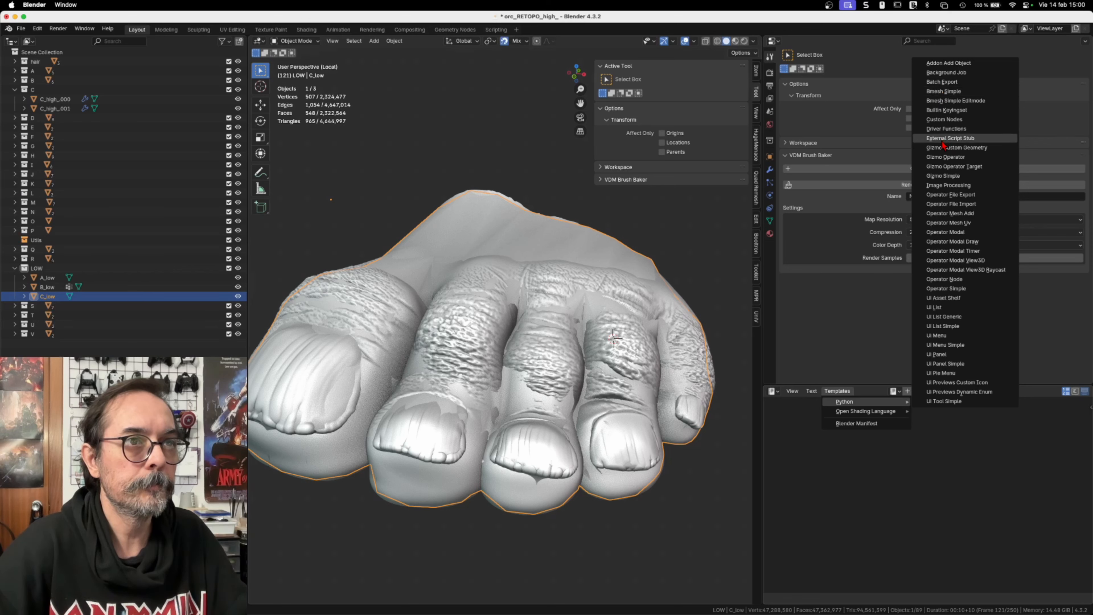
{"action": "left_click", "coordinate": [940, 86]}
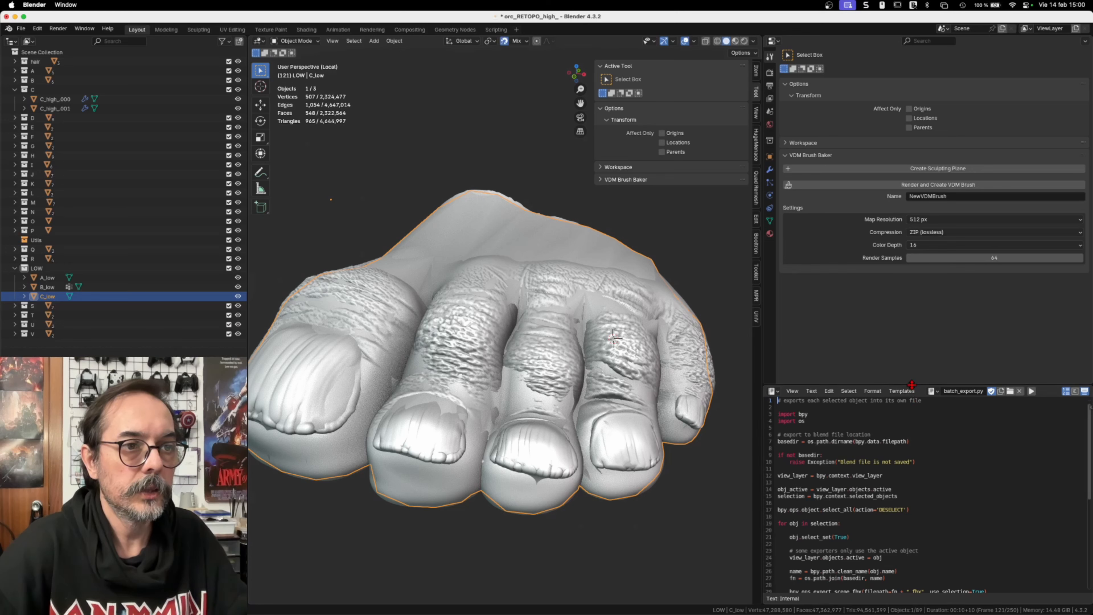
{"action": "scroll", "coordinate": [859, 497], "scroll_direction": "down", "scroll_amount": 3}
{"action": "scroll", "coordinate": [859, 496], "scroll_direction": "down", "scroll_amount": 5}
{"action": "scroll", "coordinate": [901, 488], "scroll_direction": "up", "scroll_amount": 5}
{"action": "scroll", "coordinate": [901, 488], "scroll_direction": "up", "scroll_amount": 3}
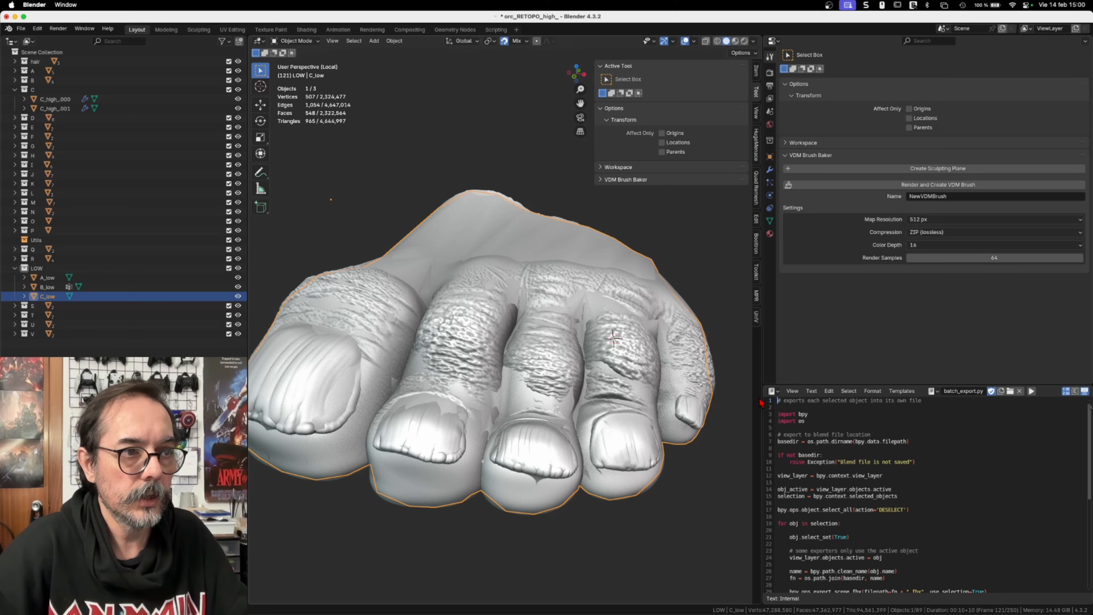
Step: Shrink the Text Editor to a narrow, short strip with the script's run control still accessible
{"action": "left_click_drag", "start_coordinate": [762, 396], "coordinate": [924, 396]}
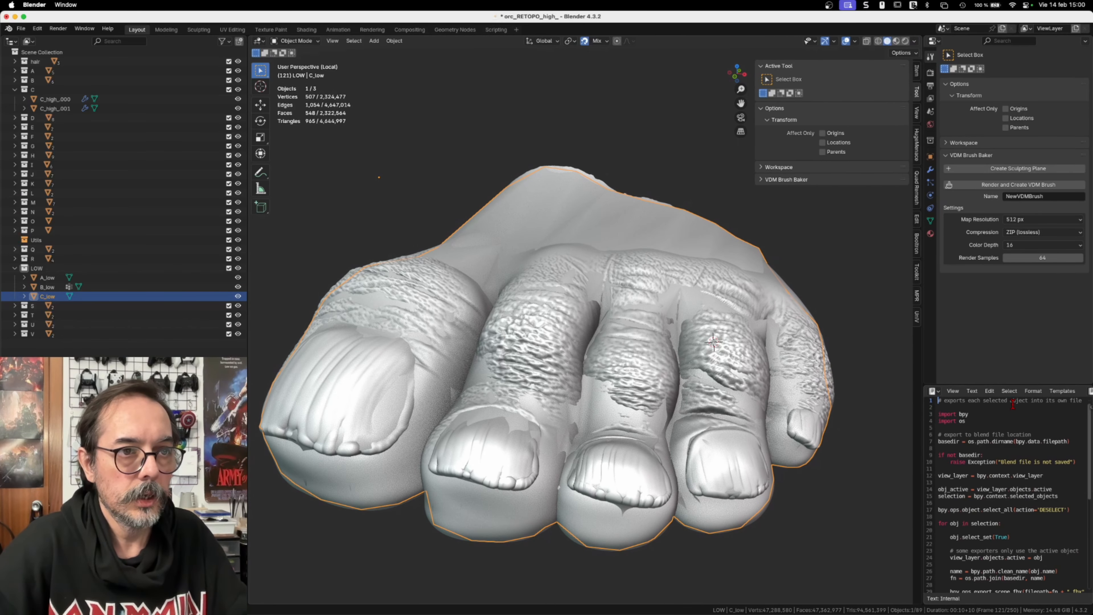
{"action": "left_click_drag", "start_coordinate": [1032, 387], "coordinate": [1037, 561]}
{"action": "scroll", "coordinate": [1037, 561], "scroll_direction": "right", "scroll_amount": 6}
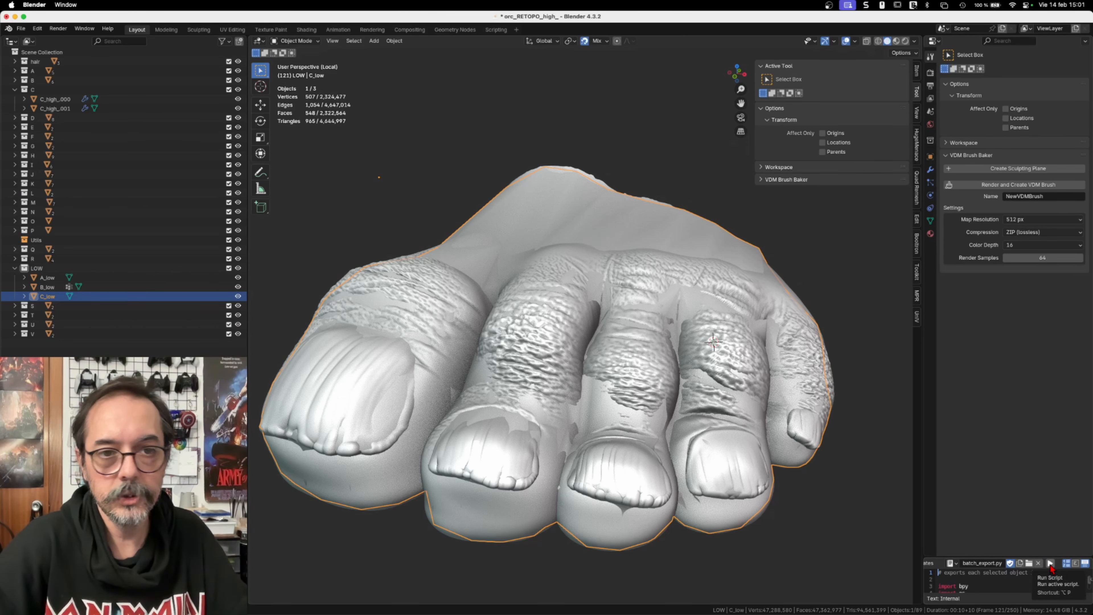
Step: Select the three isolated toe meshes: C_high_000, C_high_001 and C_low
{"action": "left_click_drag", "start_coordinate": [365, 104], "coordinate": [887, 496]}
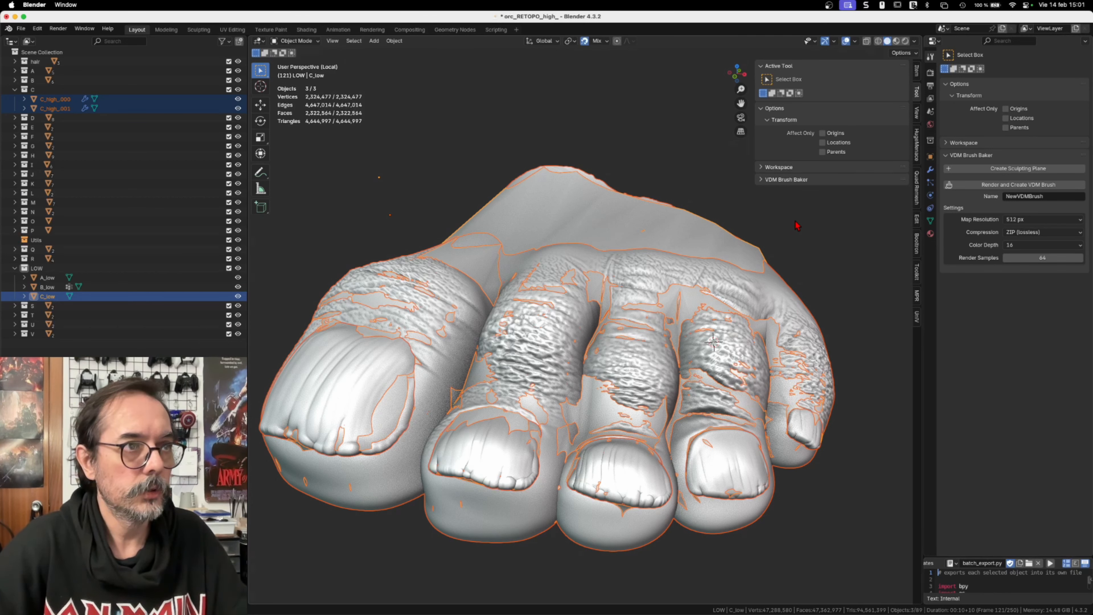
Step: Deselect the toe meshes and look through the exported high-poly FBX files in Finder's orc/high folder
{"action": "left_click", "coordinate": [810, 259]}
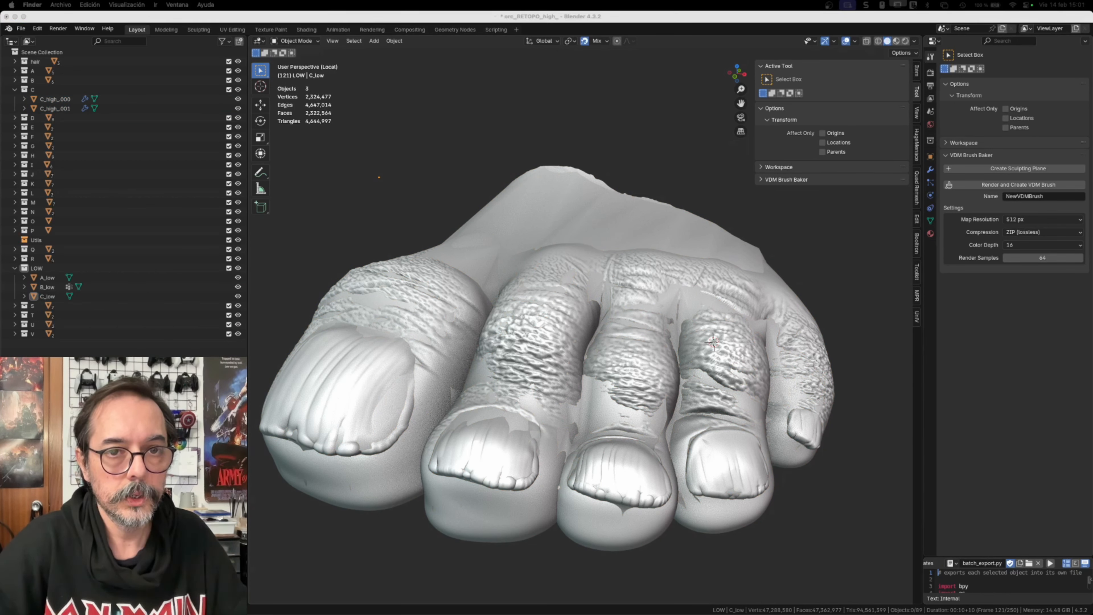
{"action": "left_click_drag", "start_coordinate": [1092, 166], "coordinate": [472, 172]}
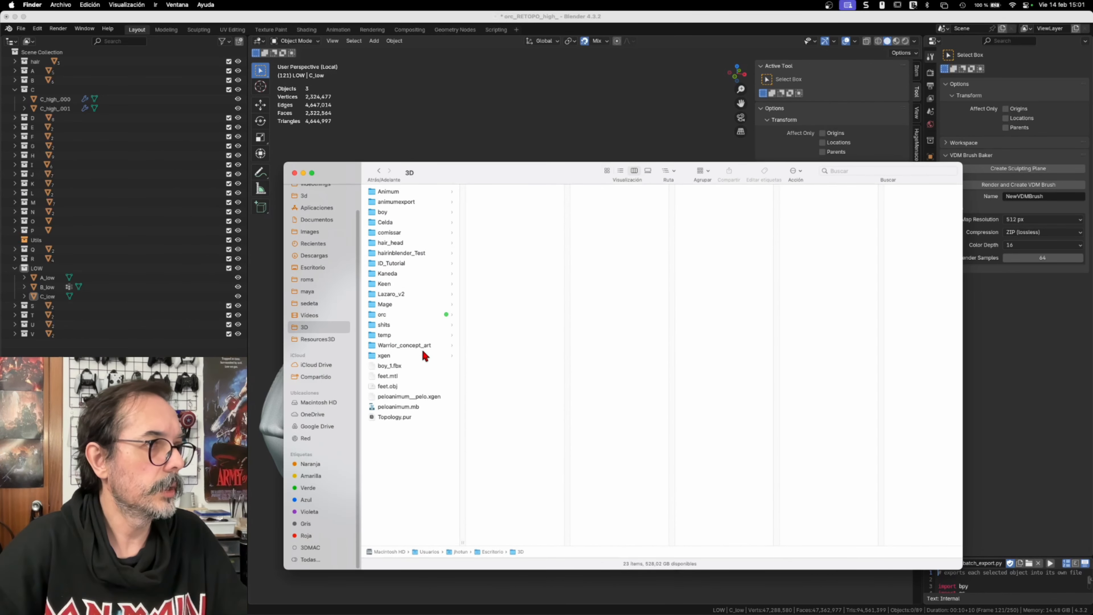
{"action": "left_click", "coordinate": [385, 315]}
{"action": "left_click", "coordinate": [487, 192]}
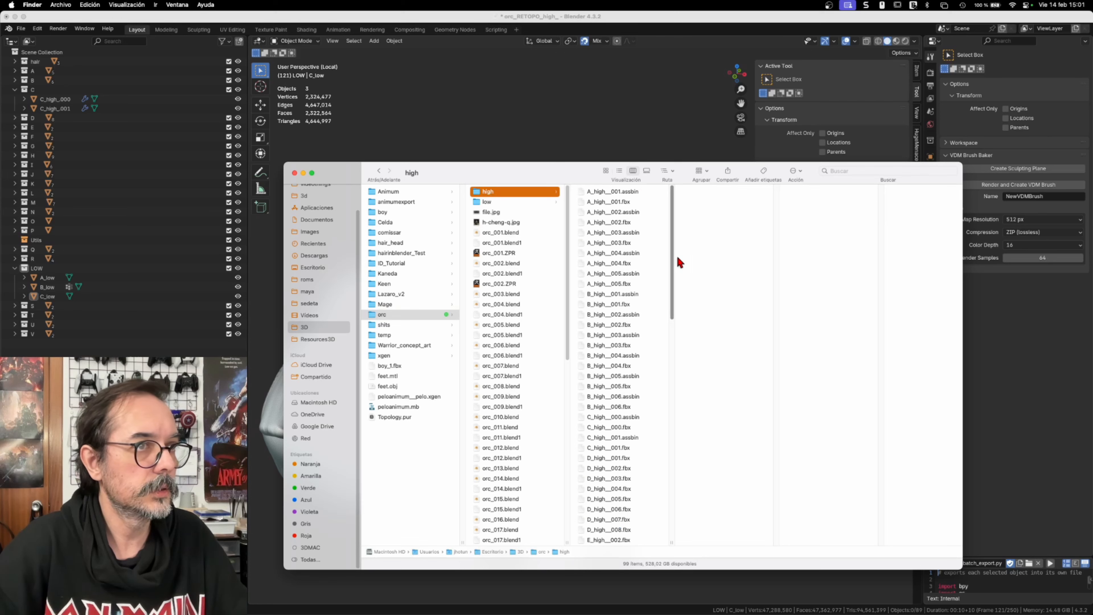
{"action": "left_click_drag", "start_coordinate": [671, 260], "coordinate": [673, 283]}
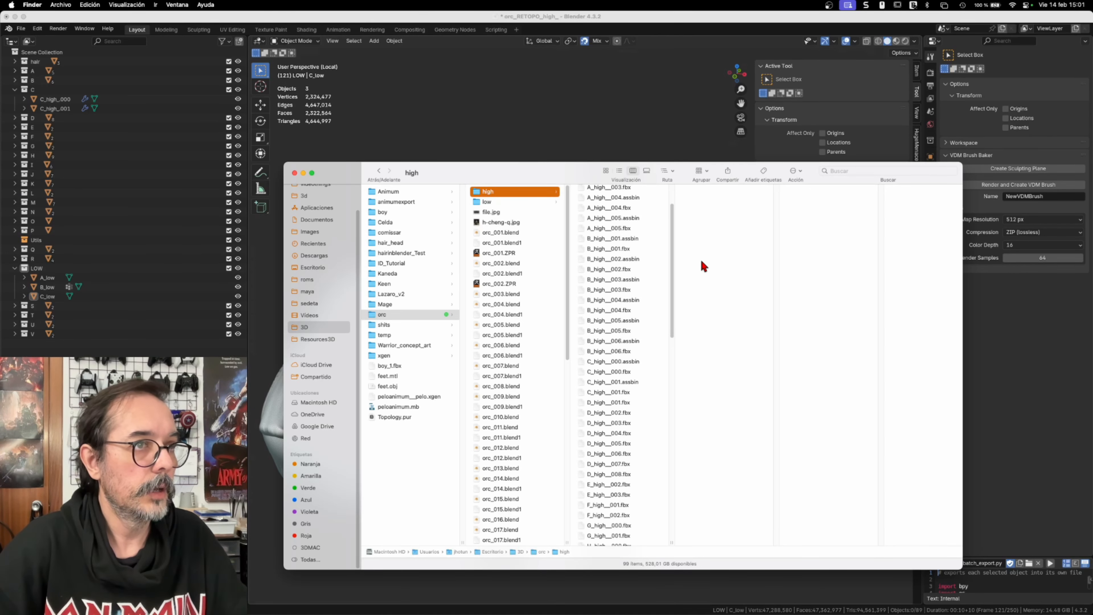
{"action": "scroll", "coordinate": [625, 345], "scroll_direction": "down", "scroll_amount": 2}
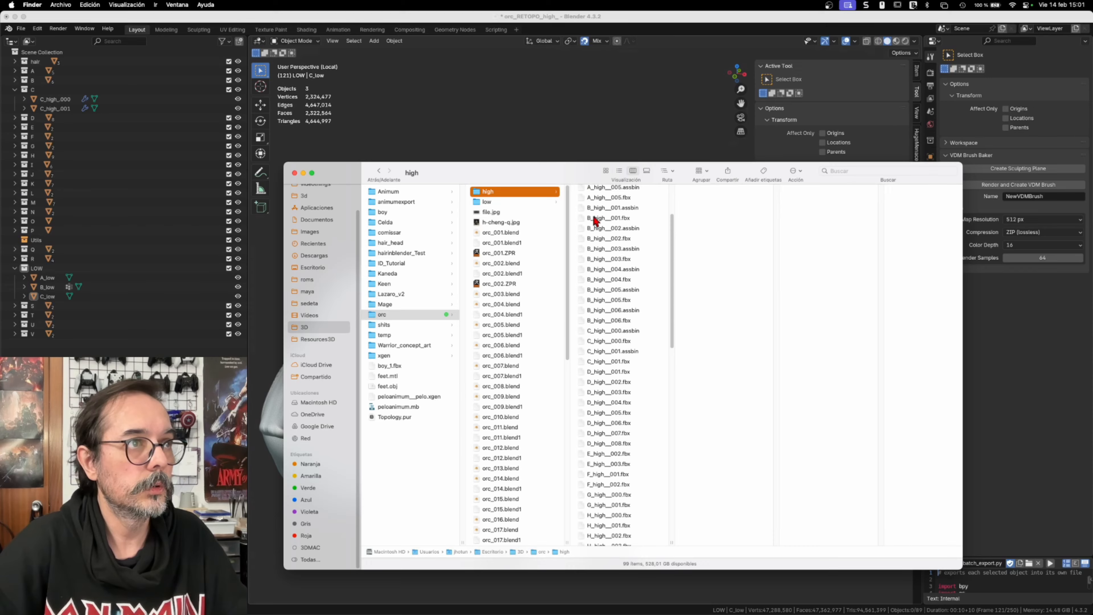
{"action": "mouse_move", "coordinate": [570, 174]}
{"action": "left_mouse_down"}
{"action": "mouse_move", "coordinate": [952, 259]}
{"action": "mouse_move", "coordinate": [1091, 258]}
{"action": "left_mouse_up"}
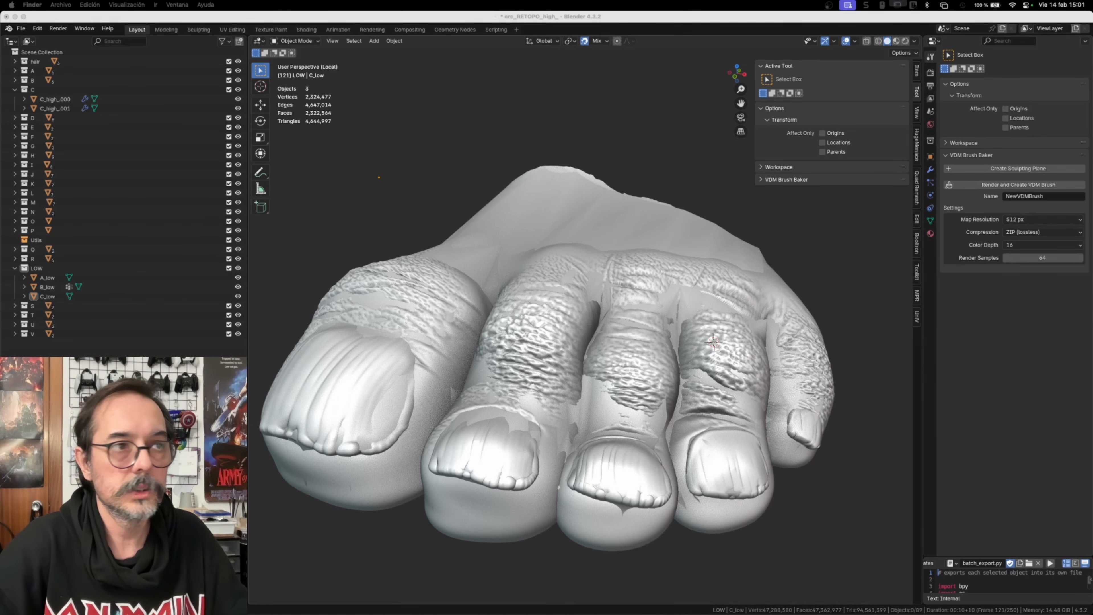
Step: Isolate and export the low-poly toe mesh C_low as C_low.fbx, and check the file in the orc/high folder
{"action": "left_click", "coordinate": [666, 238]}
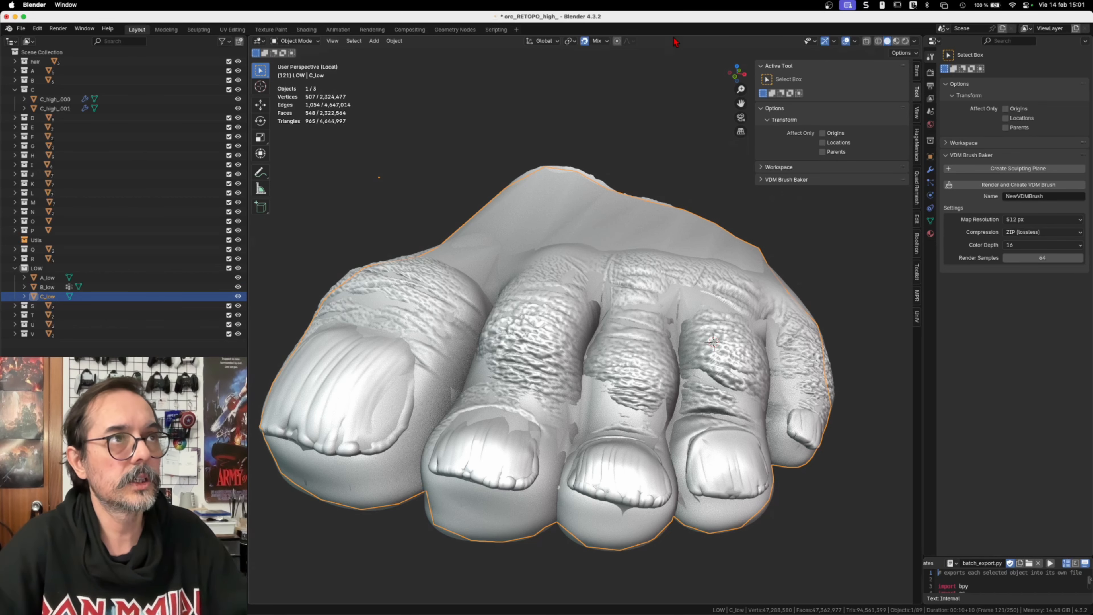
{"action": "key", "text": "shift+h"}
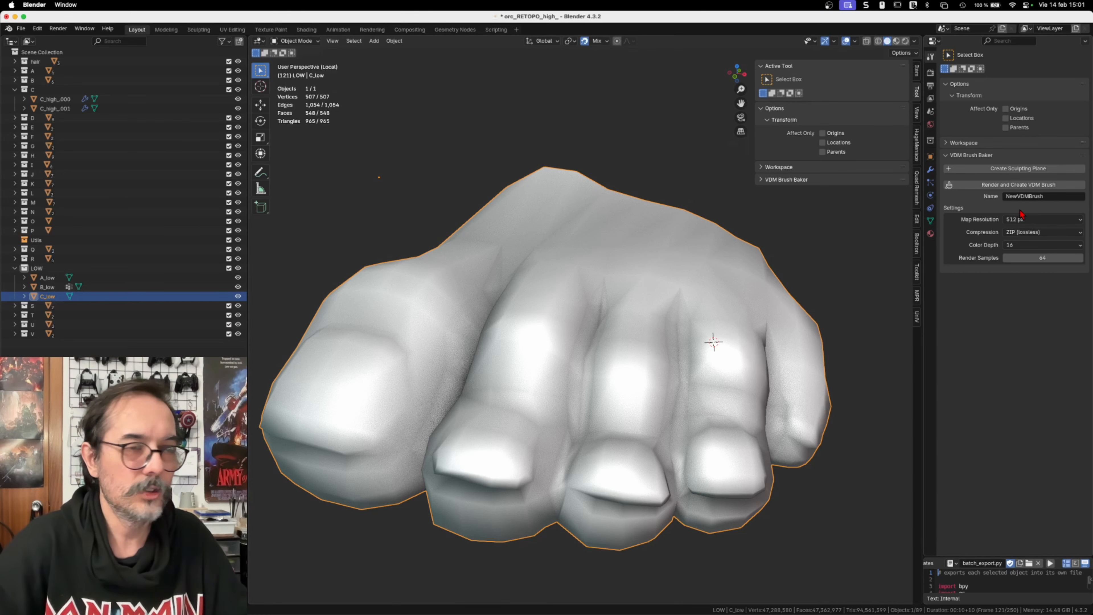
{"action": "left_click_drag", "start_coordinate": [1092, 151], "coordinate": [474, 153]}
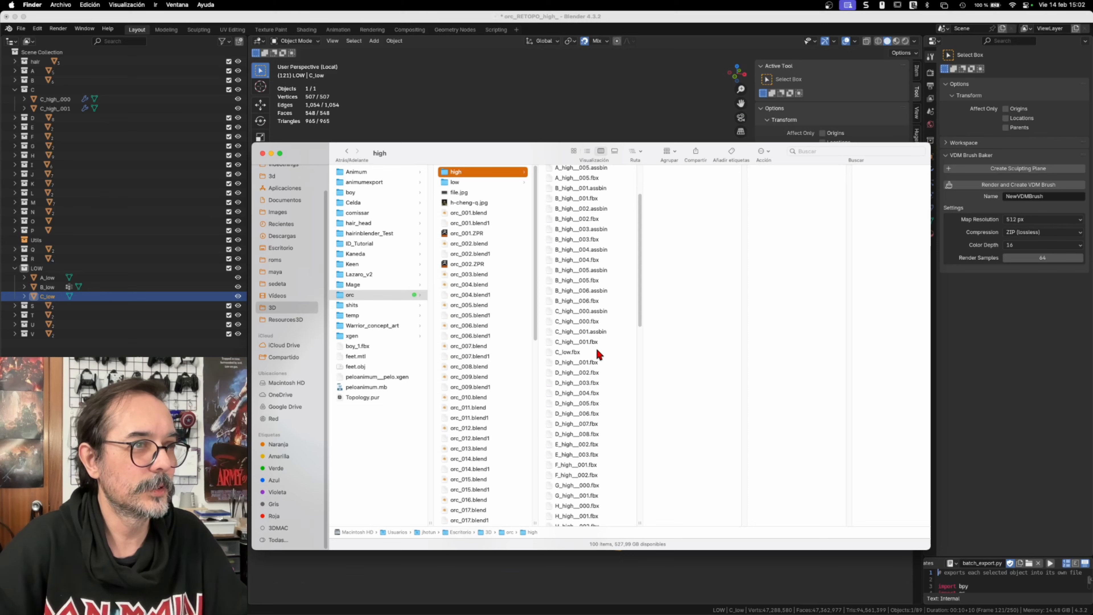
{"action": "left_click", "coordinate": [567, 355]}
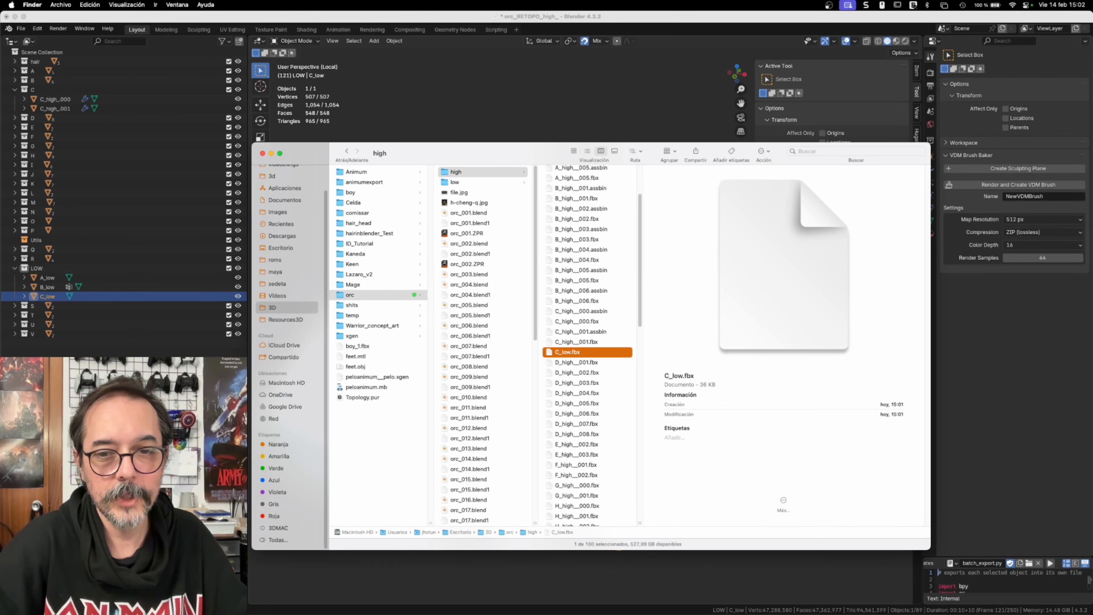
Step: Switch to Substance 3D Painter and create a new project from C_low.fbx with 2048 resolution and OpenGL normal format
{"action": "key", "text": "super+Tab"}
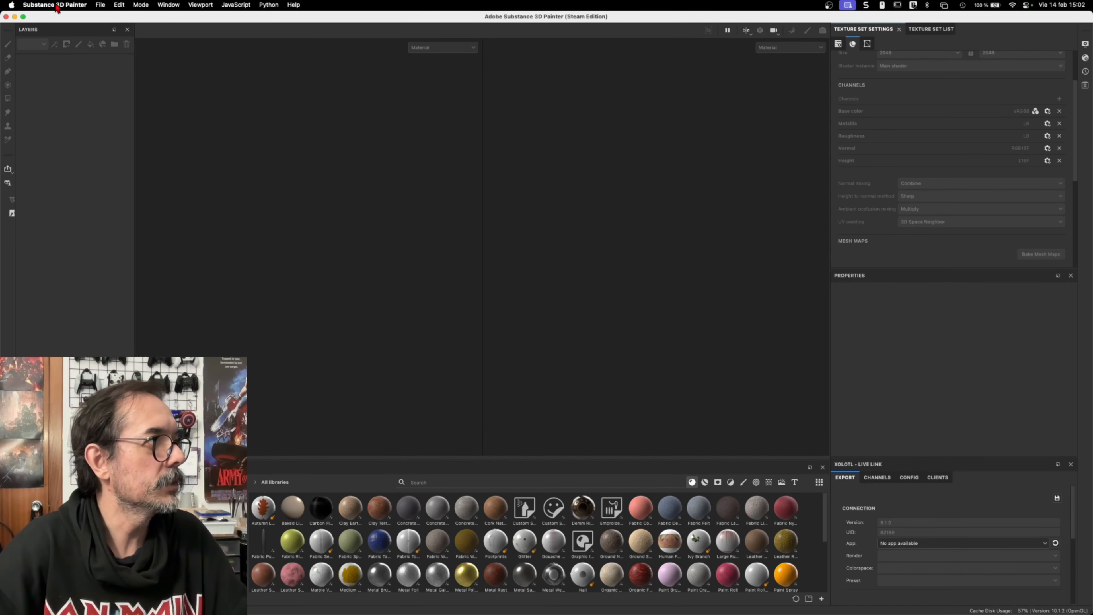
{"action": "left_click", "coordinate": [103, 9]}
{"action": "left_click", "coordinate": [110, 19]}
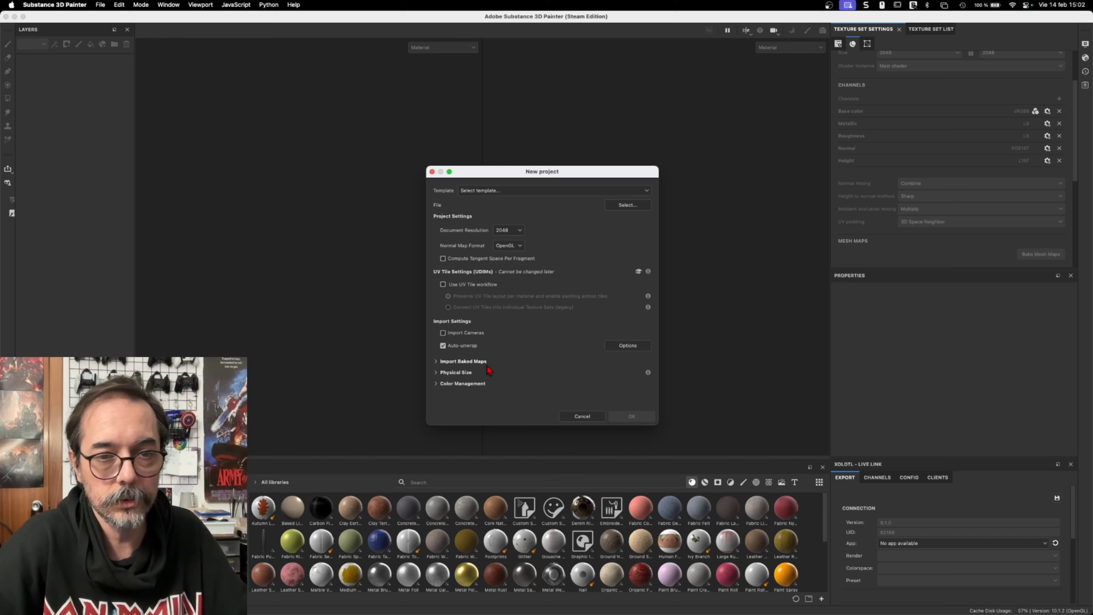
{"action": "left_click", "coordinate": [627, 206]}
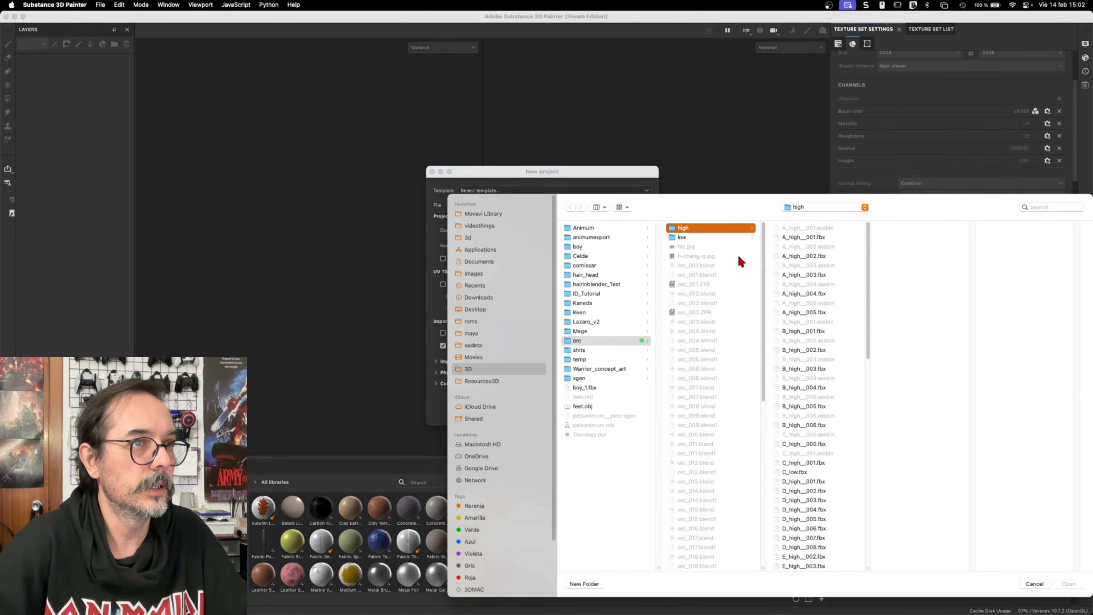
{"action": "left_click", "coordinate": [803, 472]}
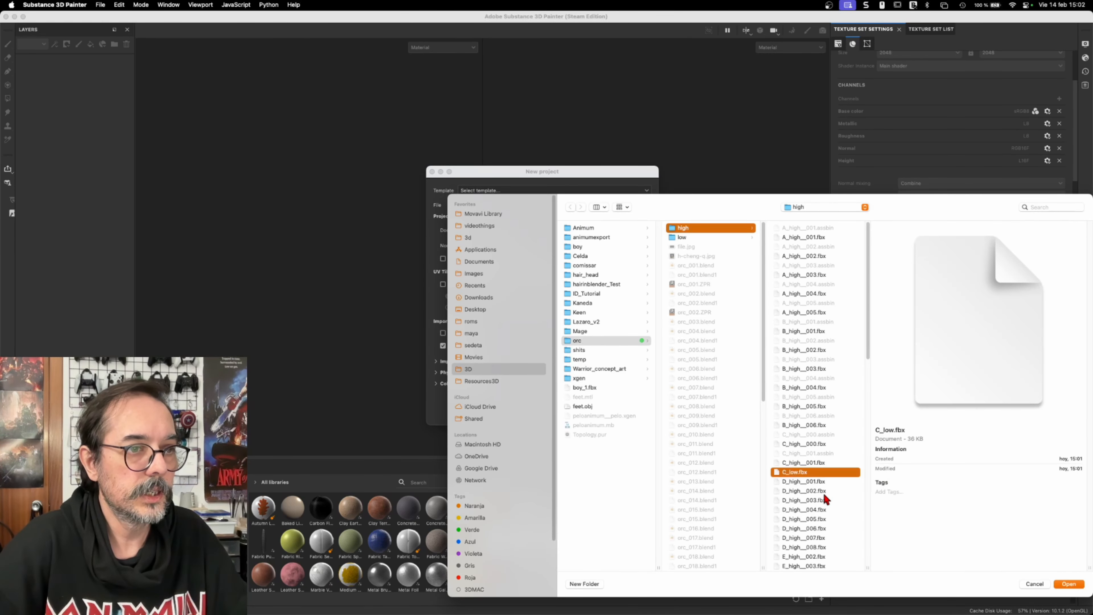
{"action": "left_click", "coordinate": [1069, 585]}
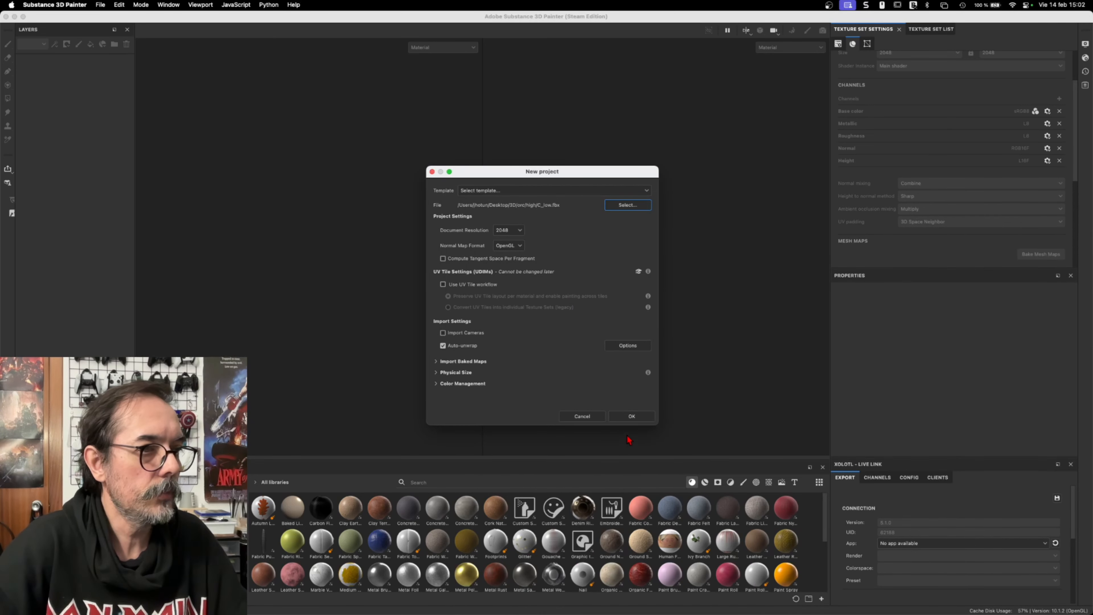
{"action": "left_click", "coordinate": [632, 417]}
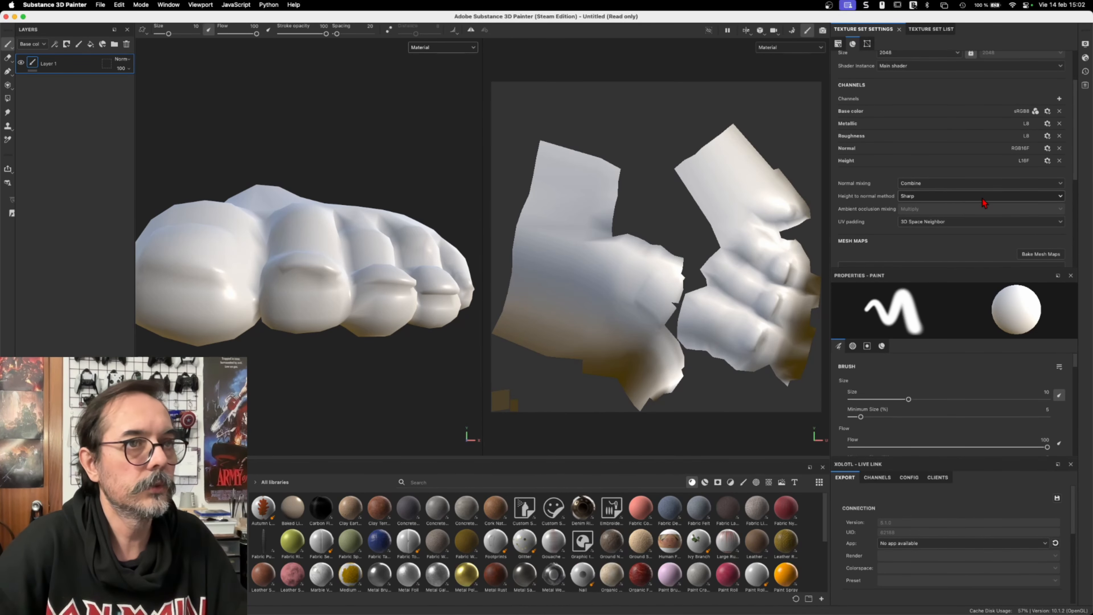
Step: Open baking mode and load C_high__000.fbx and C_high__001.fbx as the high definition meshes
{"action": "left_click", "coordinate": [791, 30]}
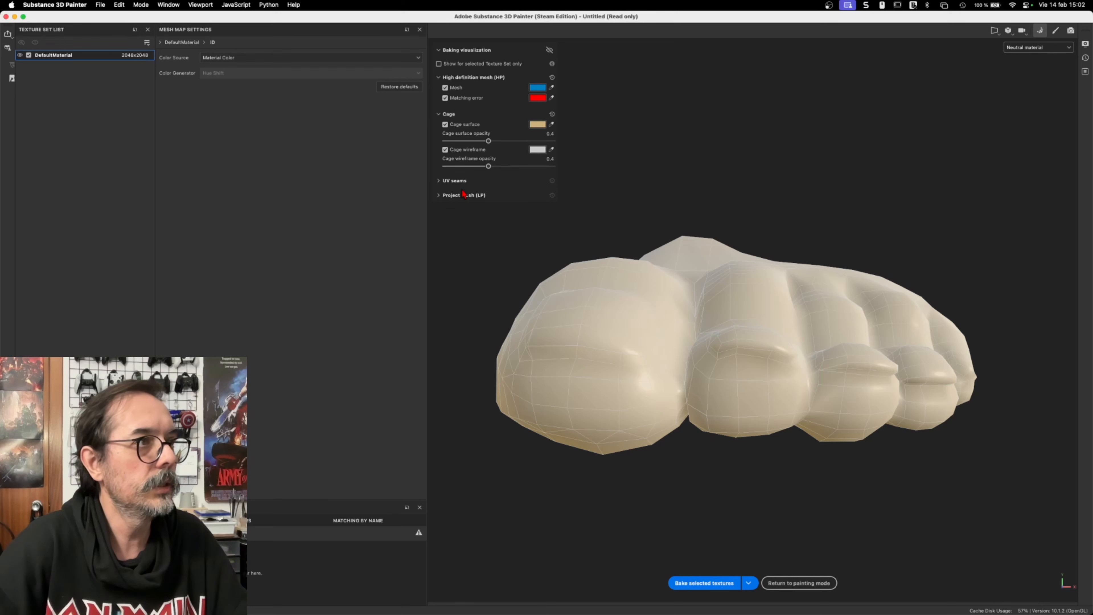
{"action": "left_click", "coordinate": [56, 384]}
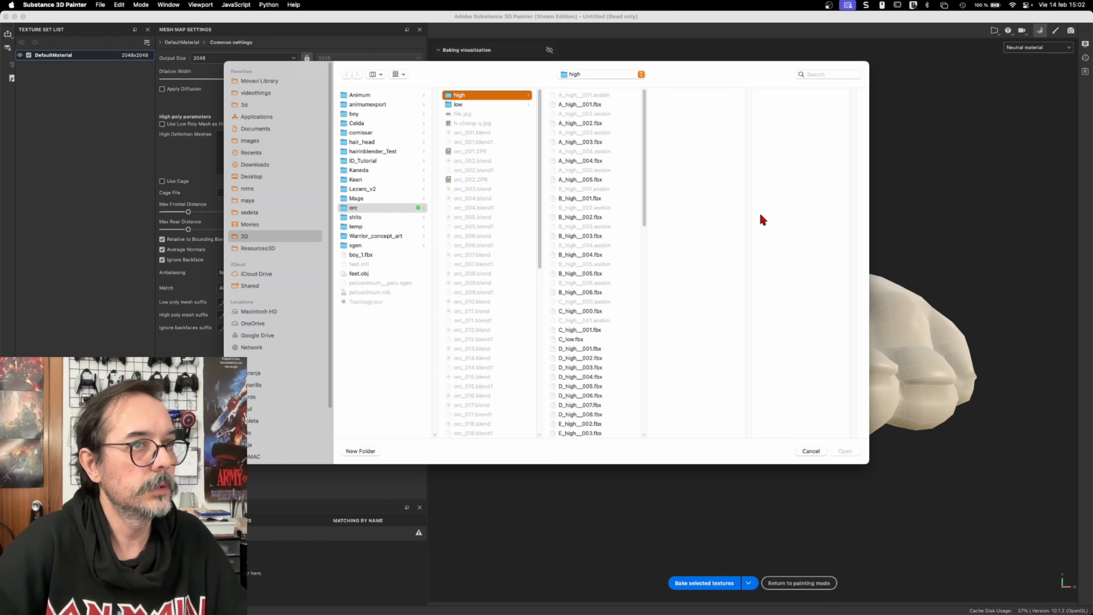
{"action": "left_click", "coordinate": [577, 310]}
{"action": "right_click", "coordinate": [575, 331]}
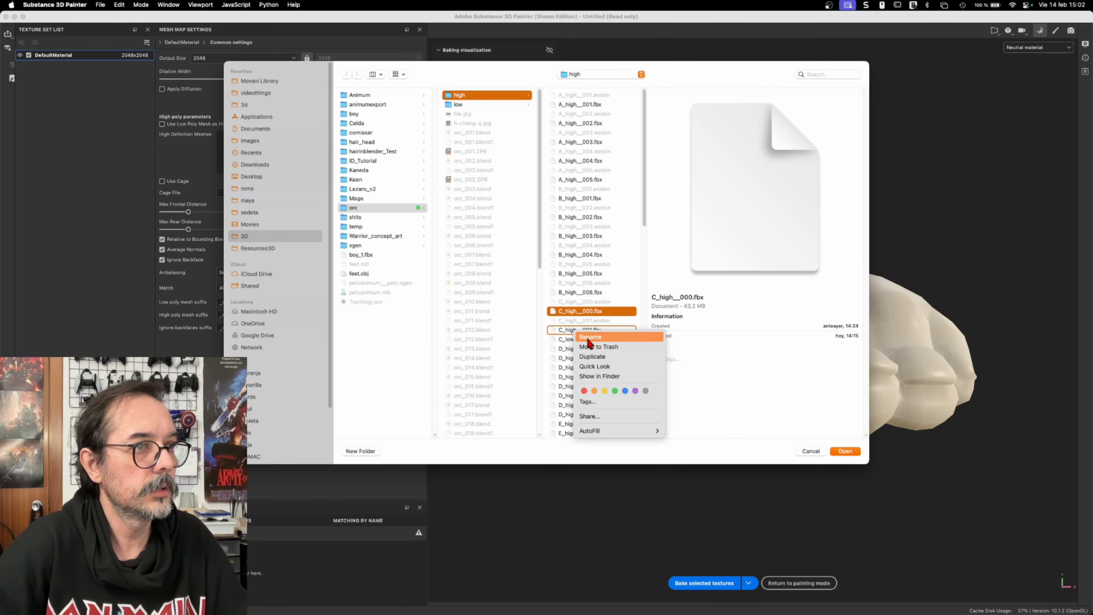
{"action": "left_click", "coordinate": [567, 333]}
{"action": "left_click", "coordinate": [570, 312]}
{"action": "left_click", "coordinate": [571, 330], "text": "super"}
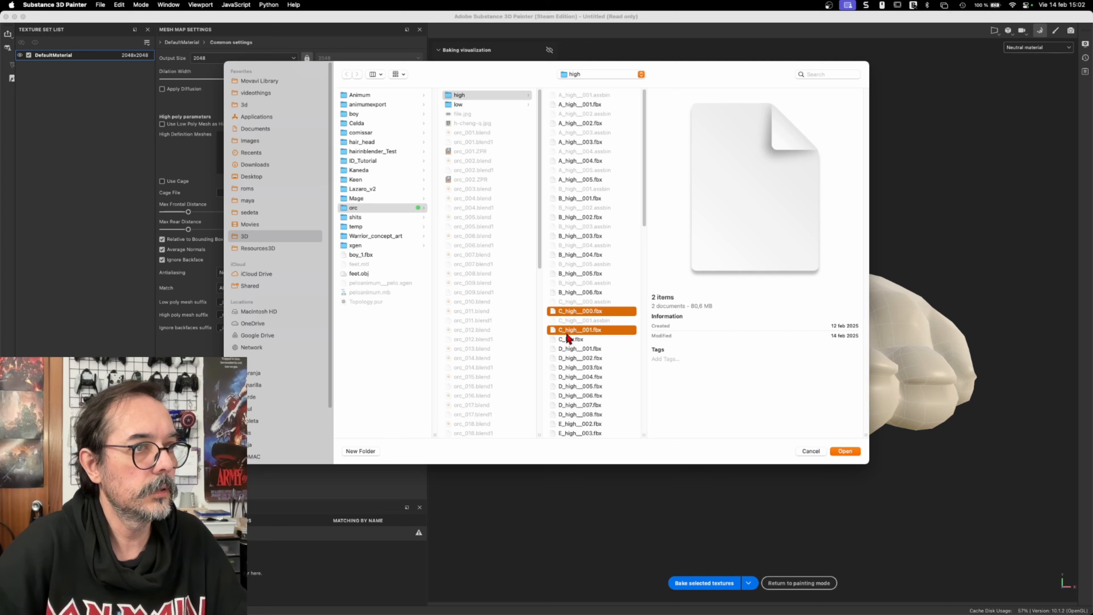
{"action": "left_click", "coordinate": [835, 451]}
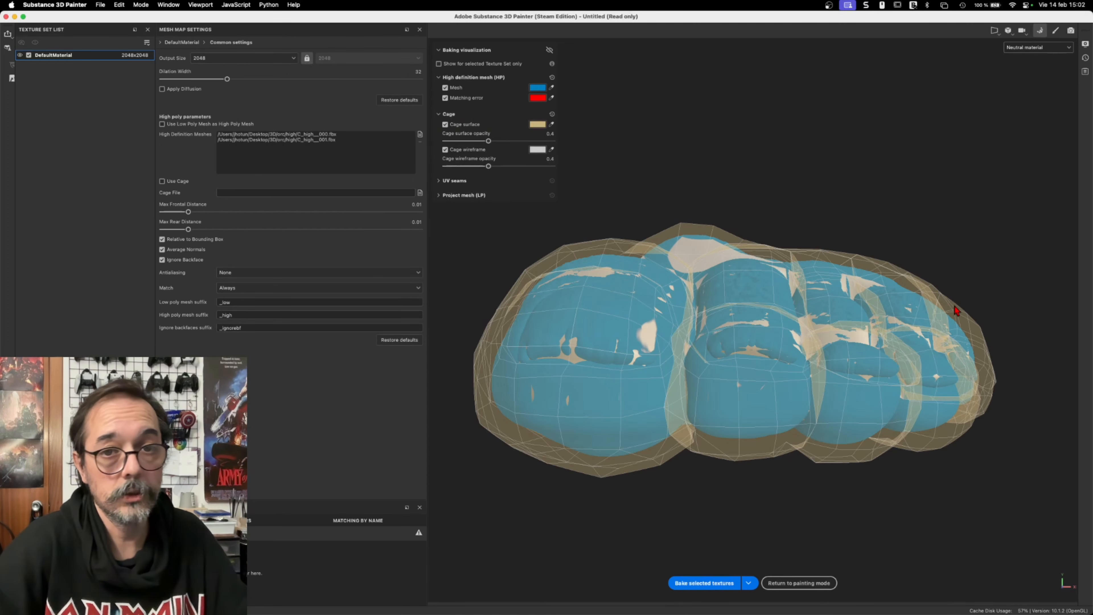
Step: Bake the selected textures for the toe mesh and return to painting mode
{"action": "mouse_move", "coordinate": [783, 350]}
{"action": "left_mouse_down", "text": "alt"}
{"action": "mouse_move", "coordinate": [805, 317]}
{"action": "mouse_move", "coordinate": [769, 350]}
{"action": "mouse_move", "coordinate": [780, 358]}
{"action": "left_mouse_up", "text": "alt"}
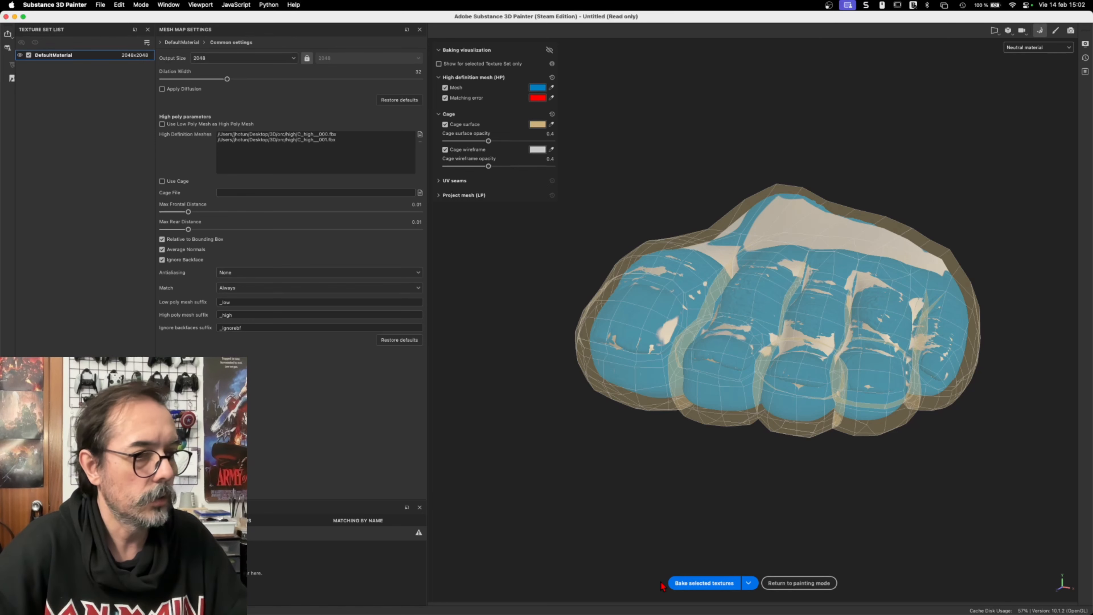
{"action": "left_click", "coordinate": [713, 590]}
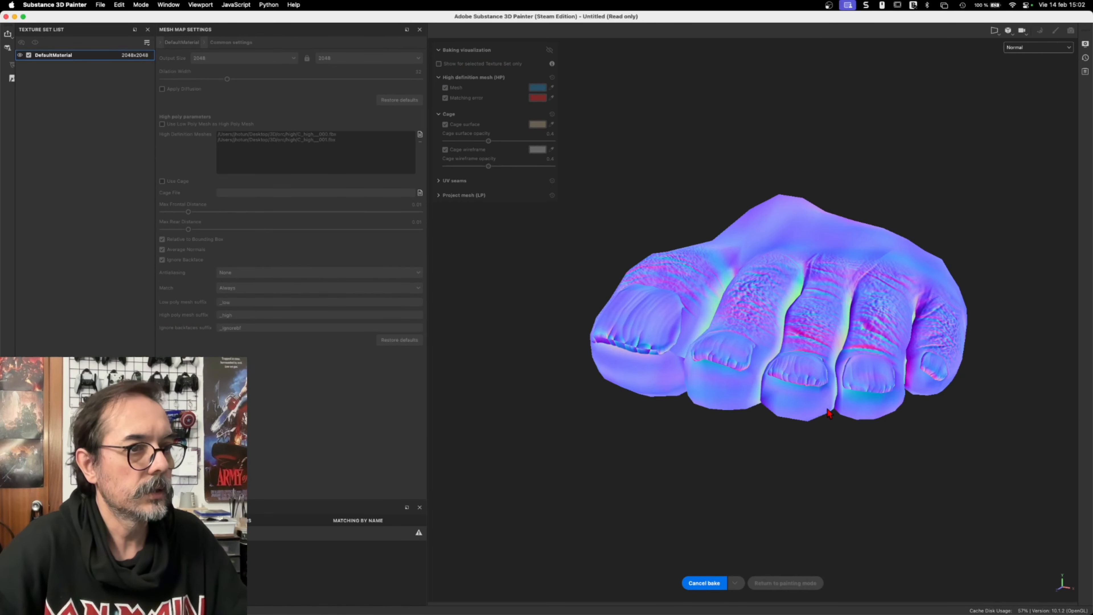
{"action": "left_click", "coordinate": [1054, 31]}
Step: Examine the baked skin and nail detail on the low-poly toes from several angles and close up
{"action": "mouse_move", "coordinate": [514, 241]}
{"action": "left_mouse_down", "text": "alt"}
{"action": "mouse_move", "coordinate": [486, 251]}
{"action": "mouse_move", "coordinate": [512, 234]}
{"action": "left_mouse_up", "text": "alt"}
{"action": "mouse_move", "coordinate": [304, 239]}
{"action": "left_mouse_down", "text": "alt"}
{"action": "mouse_move", "coordinate": [339, 268]}
{"action": "mouse_move", "coordinate": [314, 223]}
{"action": "left_mouse_up", "text": "alt"}
{"action": "left_click_drag", "start_coordinate": [579, 241], "coordinate": [604, 236], "text": "alt"}
{"action": "left_click_drag", "start_coordinate": [375, 246], "coordinate": [438, 251], "text": "alt"}
{"action": "right_click_drag", "start_coordinate": [336, 227], "coordinate": [409, 230], "text": "alt"}
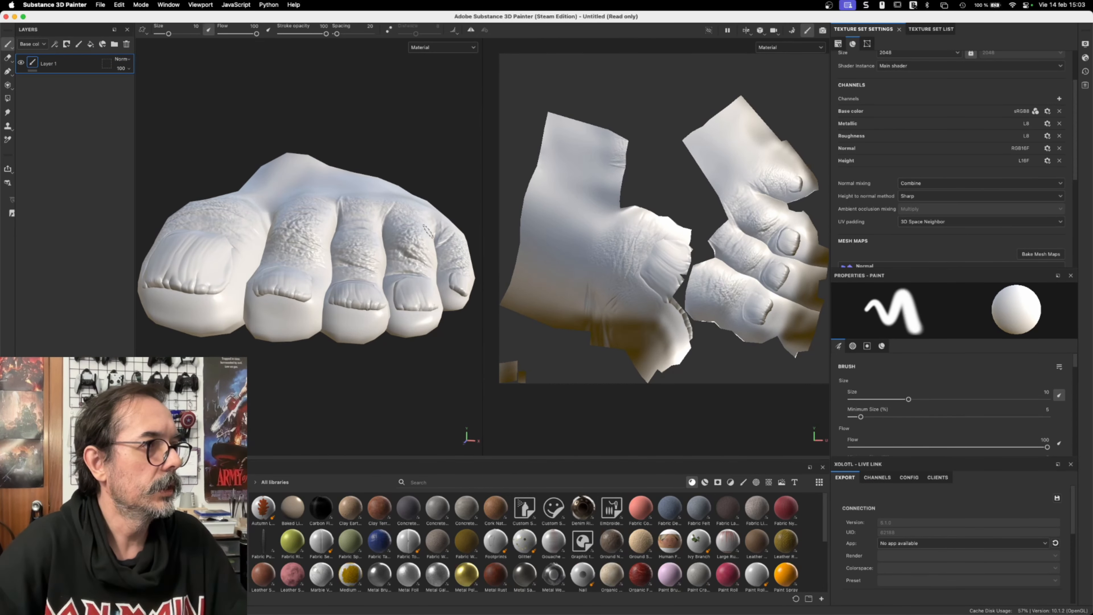
{"action": "mouse_move", "coordinate": [376, 242]}
{"action": "left_mouse_down", "text": "alt"}
{"action": "mouse_move", "coordinate": [505, 238]}
{"action": "mouse_move", "coordinate": [379, 255]}
{"action": "left_mouse_up", "text": "alt"}
{"action": "right_click_drag", "start_coordinate": [431, 249], "coordinate": [396, 237], "text": "alt"}
{"action": "left_click_drag", "start_coordinate": [395, 236], "coordinate": [289, 205], "text": "alt"}
{"action": "right_click_drag", "start_coordinate": [301, 185], "coordinate": [338, 189], "text": "alt"}
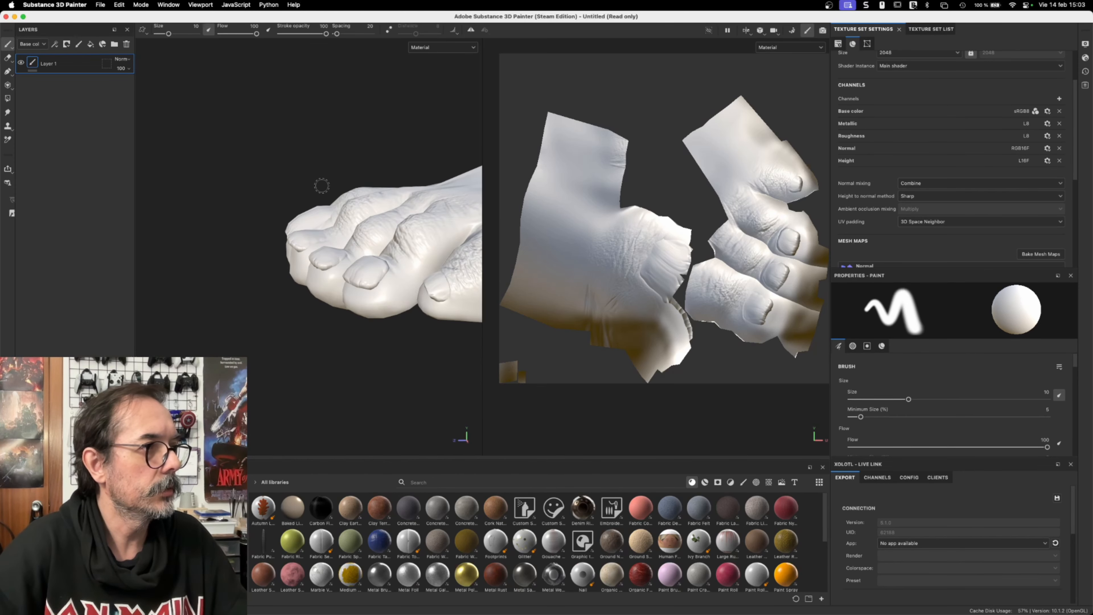
{"action": "left_click_drag", "start_coordinate": [316, 248], "coordinate": [244, 254], "text": "alt"}
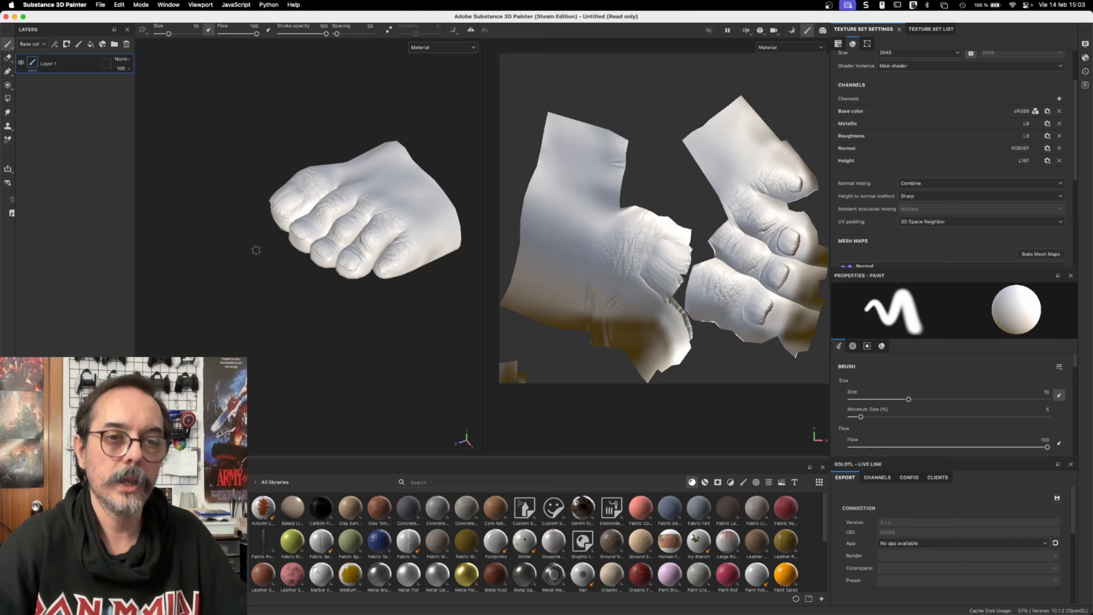
{"action": "left_click_drag", "start_coordinate": [261, 217], "coordinate": [388, 205], "text": "alt"}
{"action": "scroll", "coordinate": [304, 286], "scroll_direction": "up", "scroll_amount": 6}
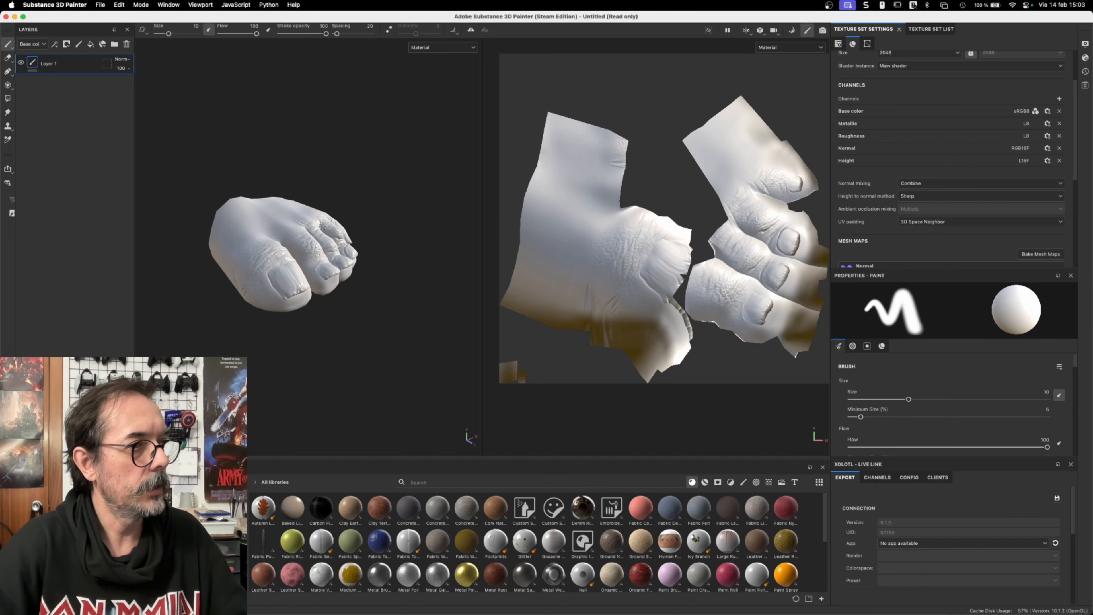
{"action": "left_click_drag", "start_coordinate": [344, 245], "coordinate": [357, 250], "text": "alt"}
{"action": "scroll", "coordinate": [328, 210], "scroll_direction": "up", "scroll_amount": 8}
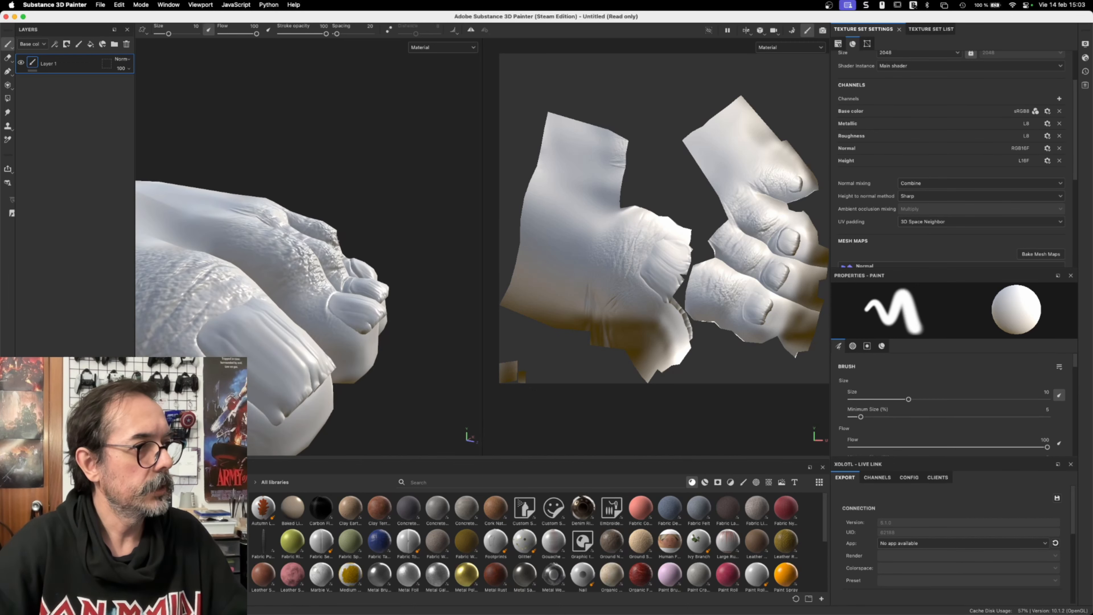
{"action": "left_click_drag", "start_coordinate": [361, 210], "coordinate": [424, 309], "text": "alt"}
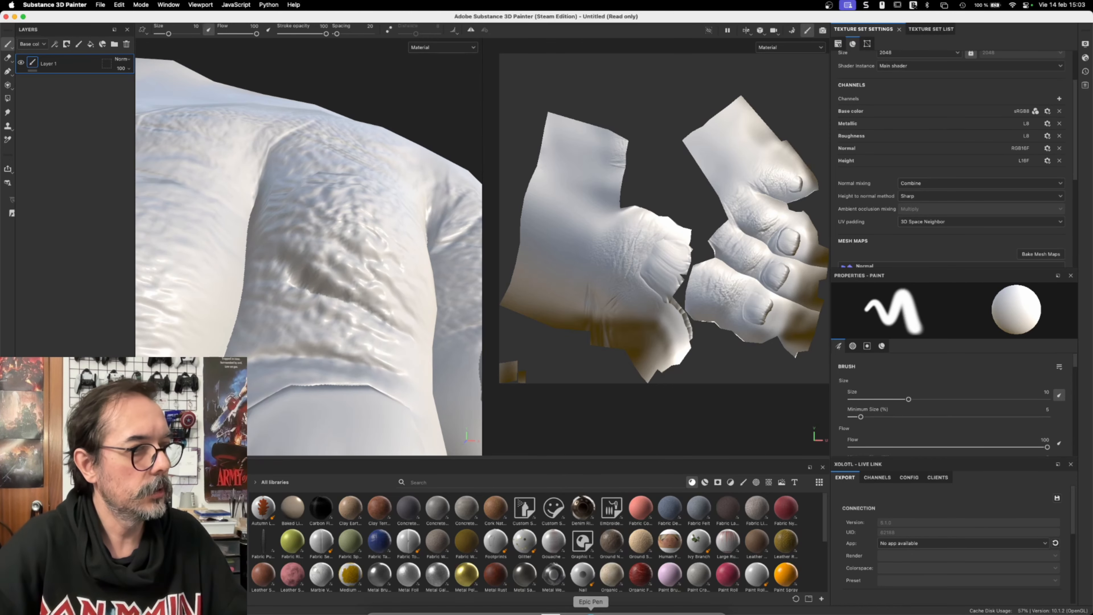
Step: Switch back to Blender, leave the isolated view and enter Edit Mode on C_low
{"action": "mouse_move", "coordinate": [625, 606]}
{"action": "left_click", "coordinate": [577, 606]}
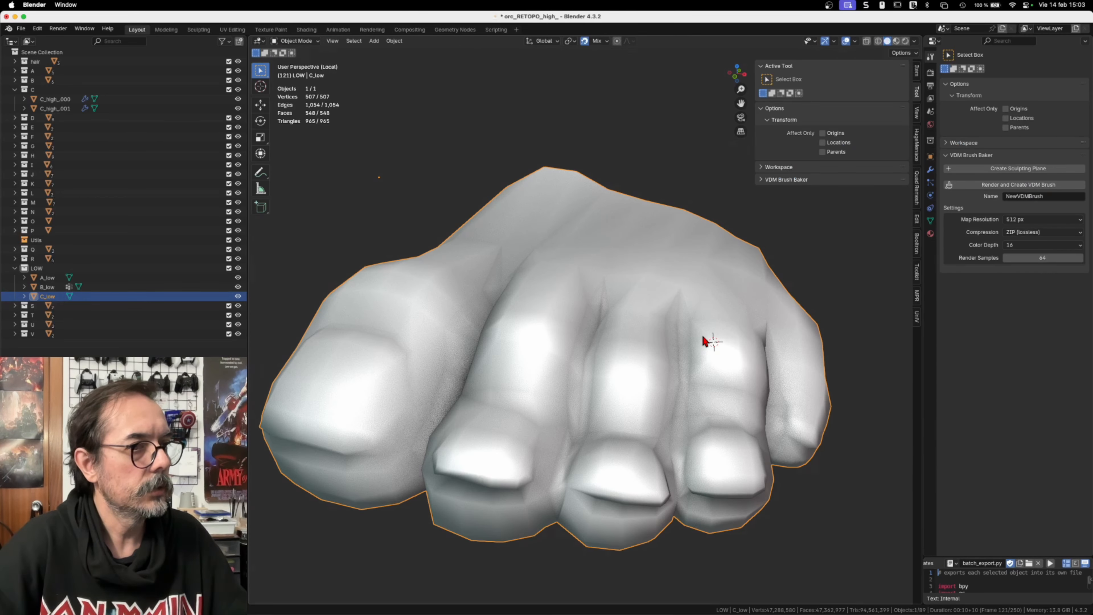
{"action": "key", "text": "slash"}
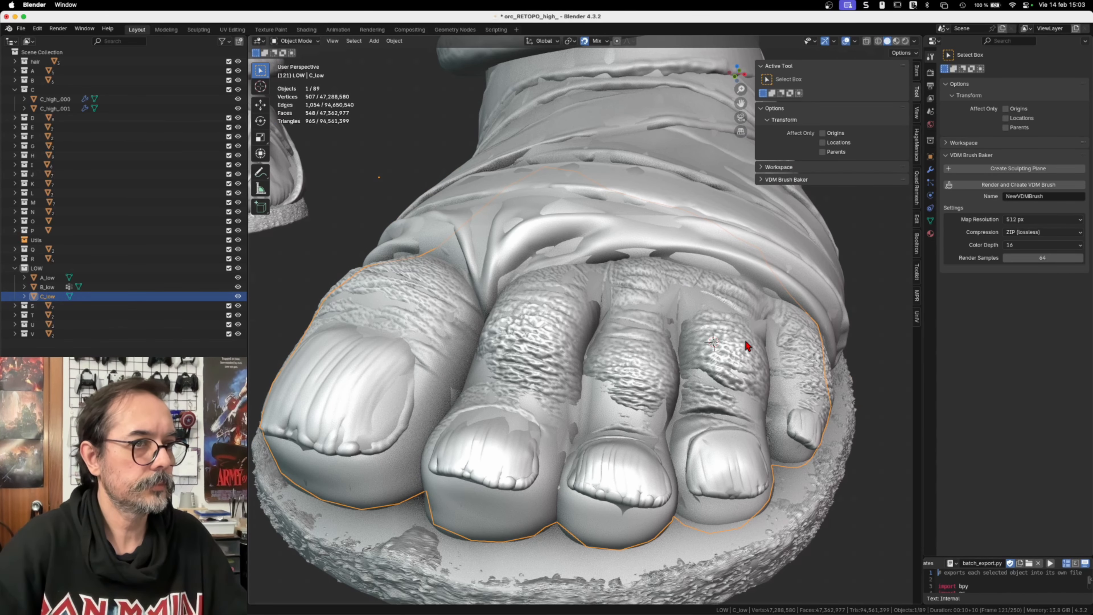
{"action": "key", "text": "Tab"}
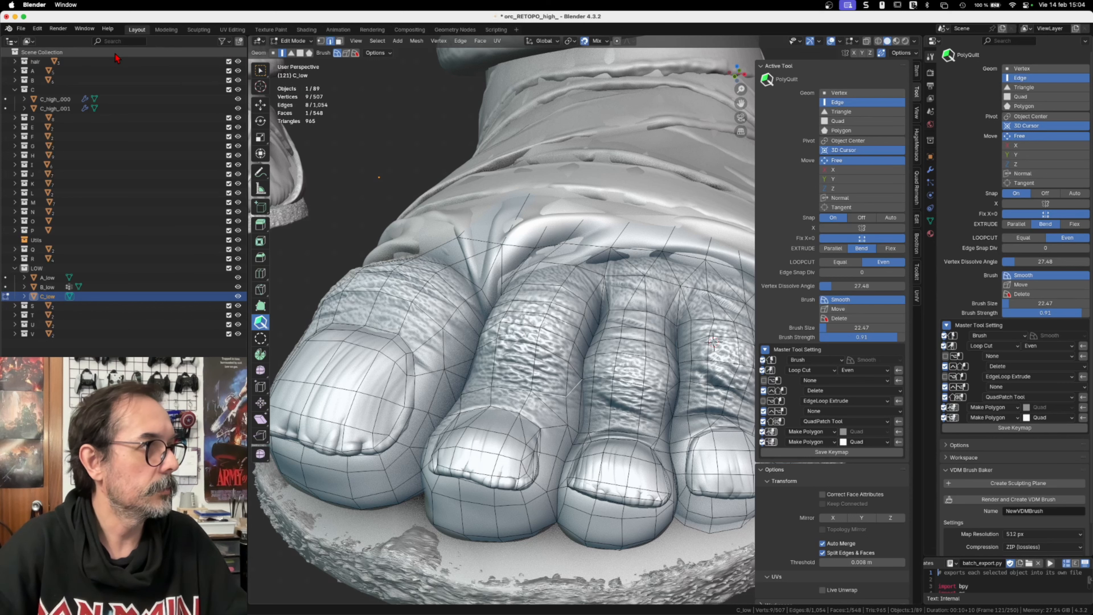
Step: Hide the outliner collections from hair through LOW, and show only LOW and C again with both C_high meshes
{"action": "left_click_drag", "start_coordinate": [238, 62], "coordinate": [237, 278]}
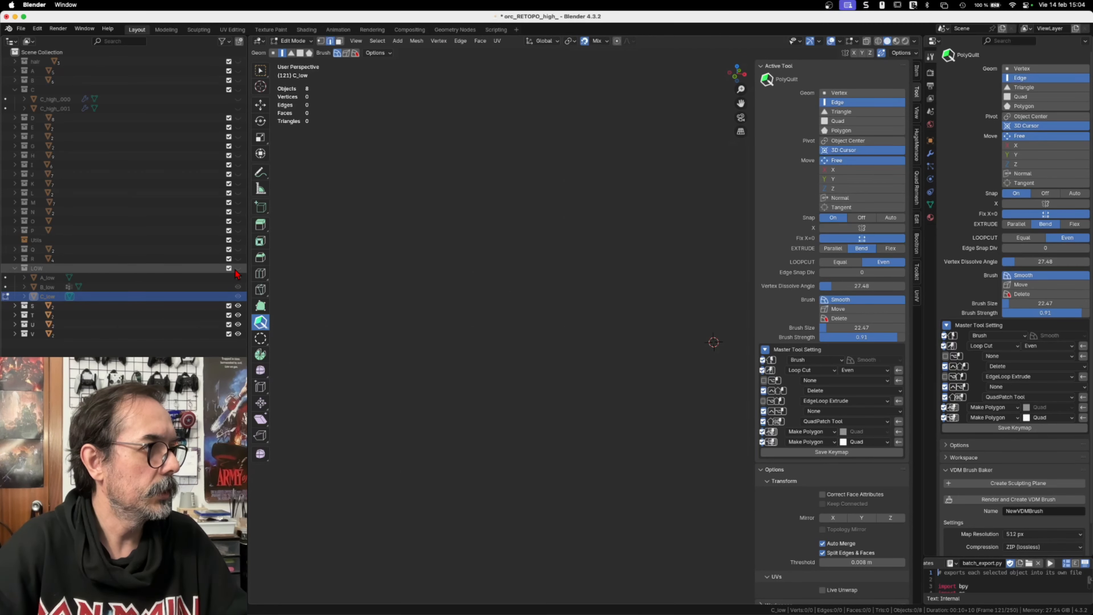
{"action": "left_click", "coordinate": [236, 269]}
{"action": "left_click", "coordinate": [237, 90]}
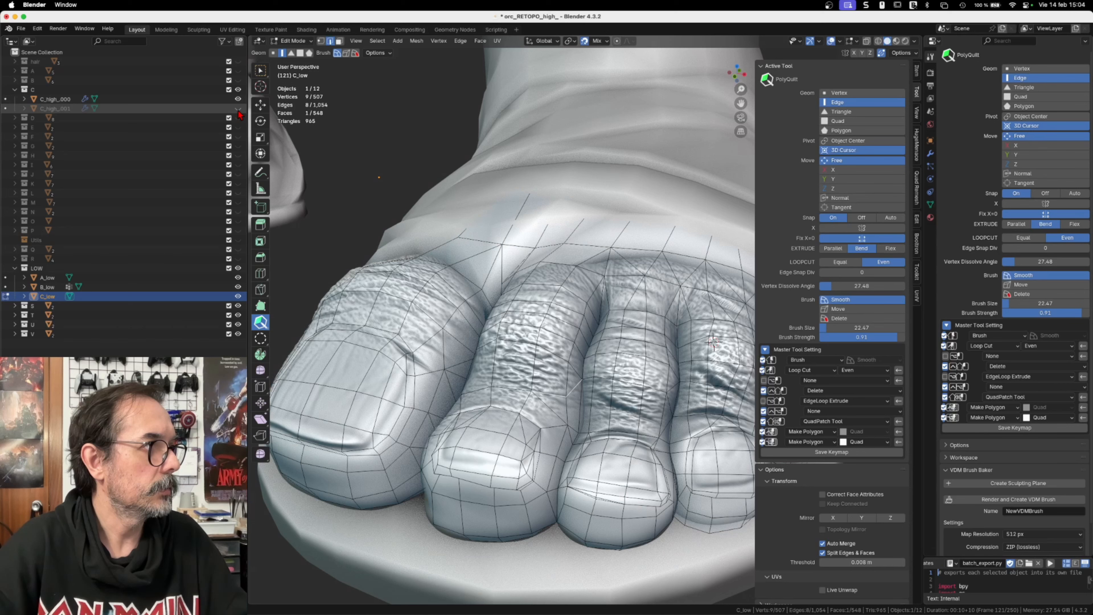
{"action": "left_click", "coordinate": [238, 109]}
{"action": "middle_click_drag", "start_coordinate": [639, 310], "coordinate": [595, 107]}
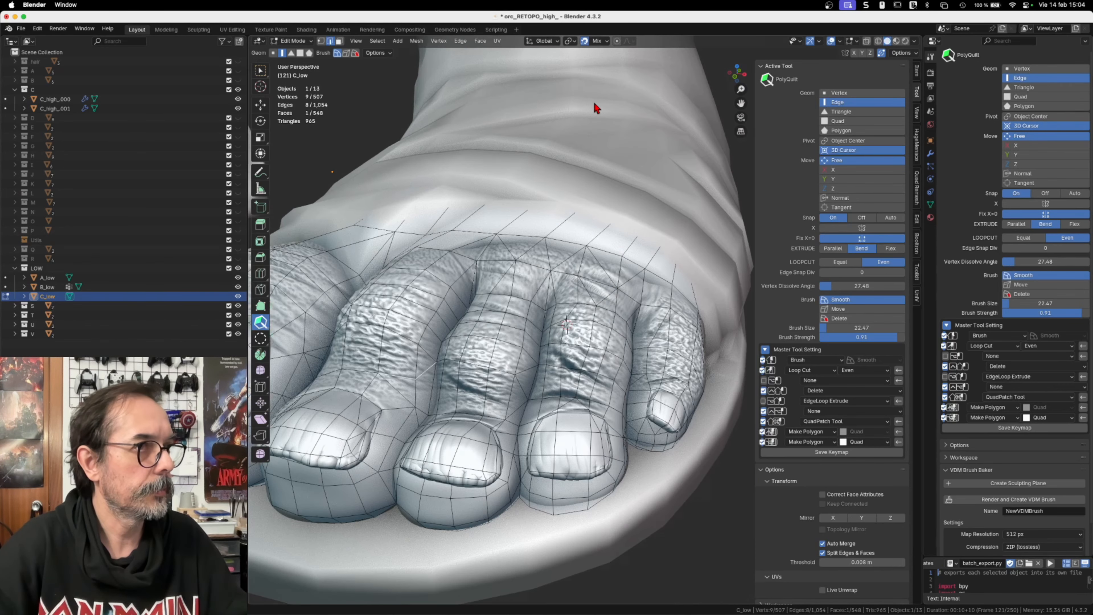
{"action": "middle_click_drag", "start_coordinate": [571, 276], "coordinate": [614, 367]}
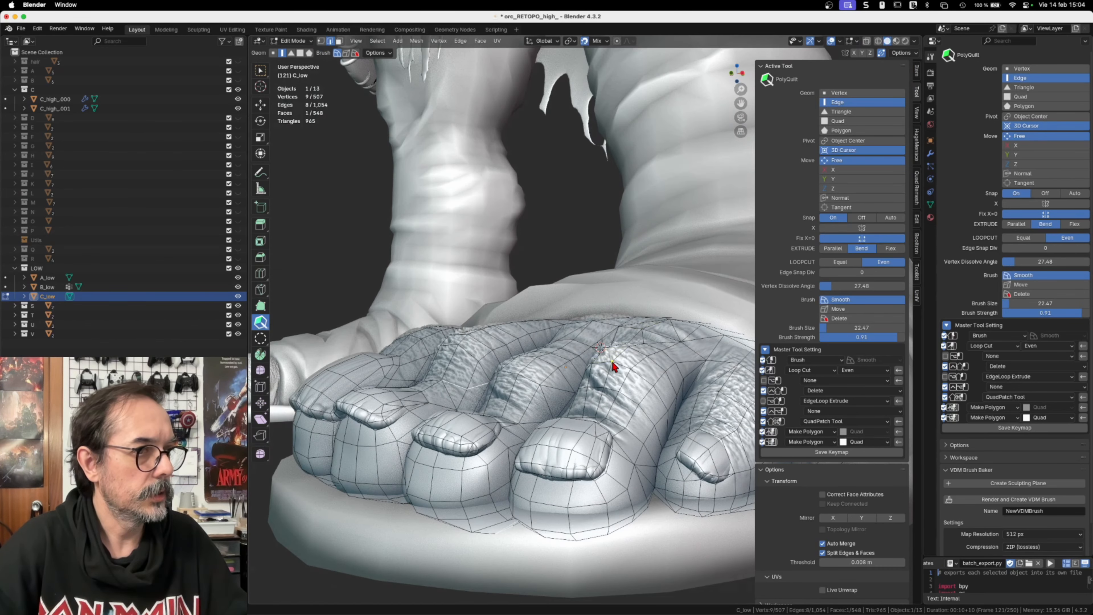
Step: Reposition C_low vertices around the fourth toe's knuckle with PolyQuilt so the low-poly surface follows the high-poly skin folds
{"action": "scroll", "coordinate": [613, 366], "scroll_direction": "up", "scroll_amount": 5}
{"action": "middle_click_drag", "start_coordinate": [592, 371], "coordinate": [631, 276]}
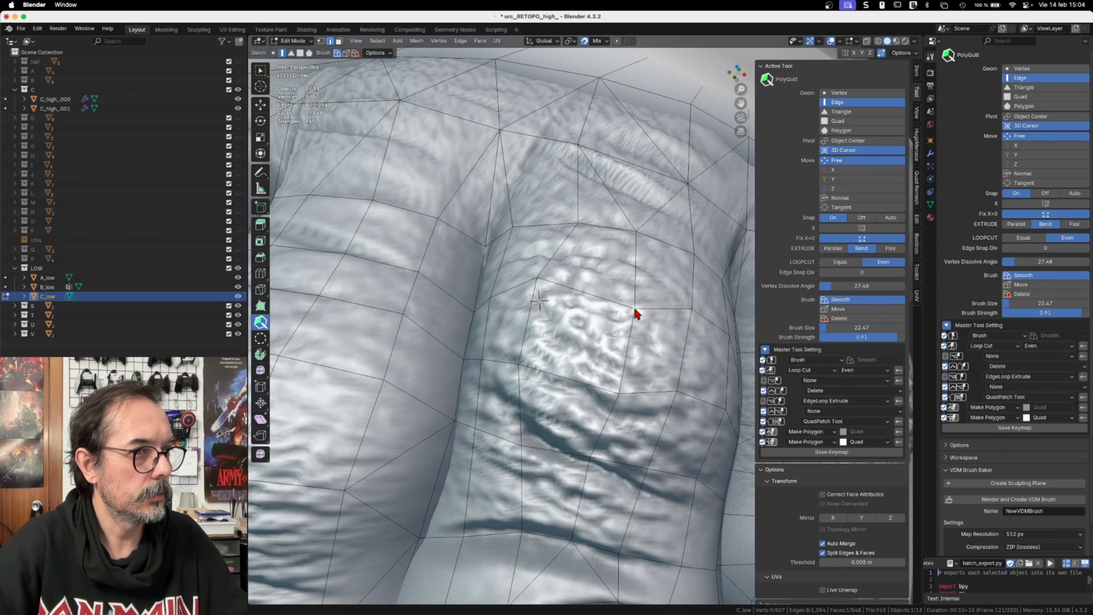
{"action": "middle_click_drag", "start_coordinate": [647, 330], "coordinate": [629, 311]}
{"action": "middle_click_drag", "start_coordinate": [591, 267], "coordinate": [618, 324]}
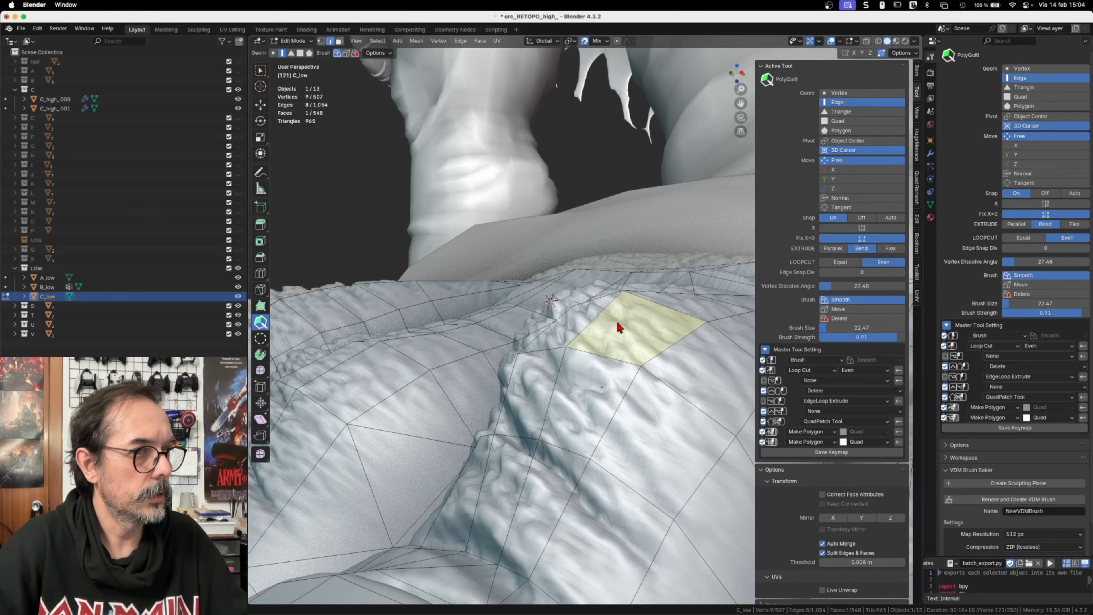
{"action": "mouse_move", "coordinate": [630, 365]}
{"action": "middle_mouse_down"}
{"action": "mouse_move", "coordinate": [664, 325]}
{"action": "mouse_move", "coordinate": [647, 379]}
{"action": "middle_mouse_up"}
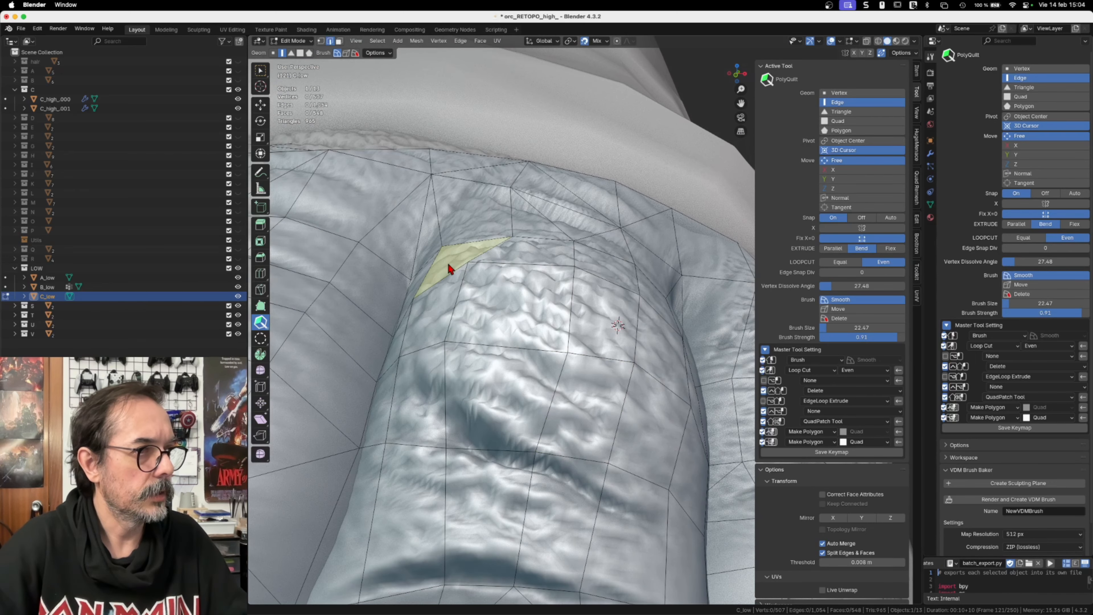
{"action": "middle_click_drag", "start_coordinate": [449, 269], "coordinate": [469, 274]}
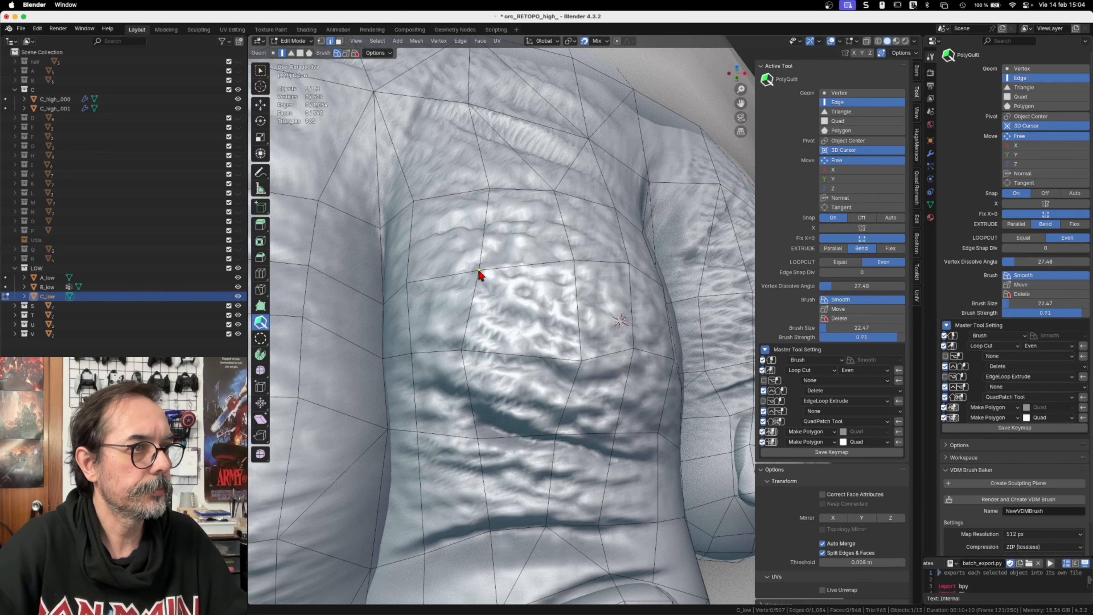
{"action": "left_click_drag", "start_coordinate": [462, 349], "coordinate": [479, 361]}
{"action": "middle_click_drag", "start_coordinate": [550, 347], "coordinate": [586, 355]}
{"action": "left_click_drag", "start_coordinate": [644, 363], "coordinate": [649, 374]}
{"action": "middle_click_drag", "start_coordinate": [650, 379], "coordinate": [635, 398]}
Step: Split a C_low face below the fourth toe's knuckle by cutting an edge between two of its vertices
{"action": "scroll", "coordinate": [634, 398], "scroll_direction": "up", "scroll_amount": 3}
{"action": "left_click", "coordinate": [639, 347]}
{"action": "left_click", "coordinate": [644, 406]}
{"action": "middle_click_drag", "start_coordinate": [625, 413], "coordinate": [637, 378]}
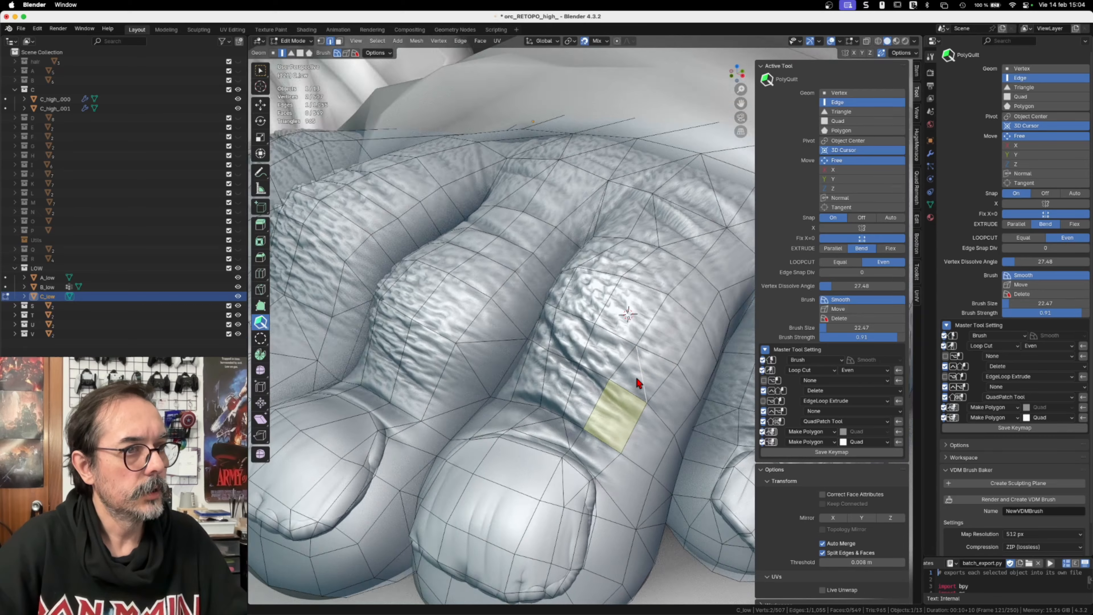
Step: Leave Edit Mode, isolate C_low and run the batch_export.py script to export the updated mesh
{"action": "key", "text": "Tab"}
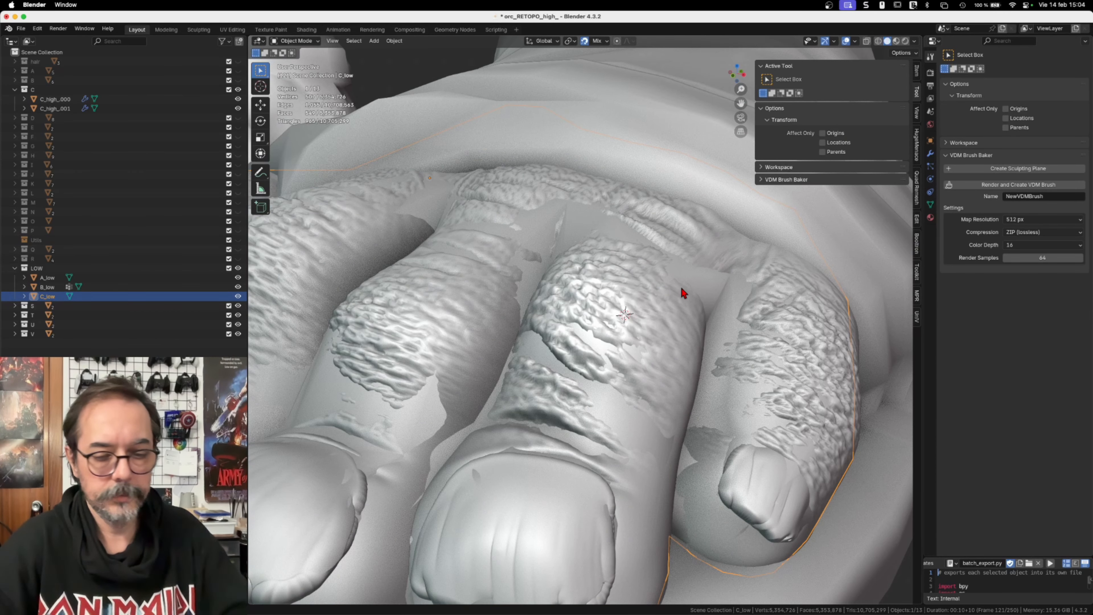
{"action": "key", "text": "slash"}
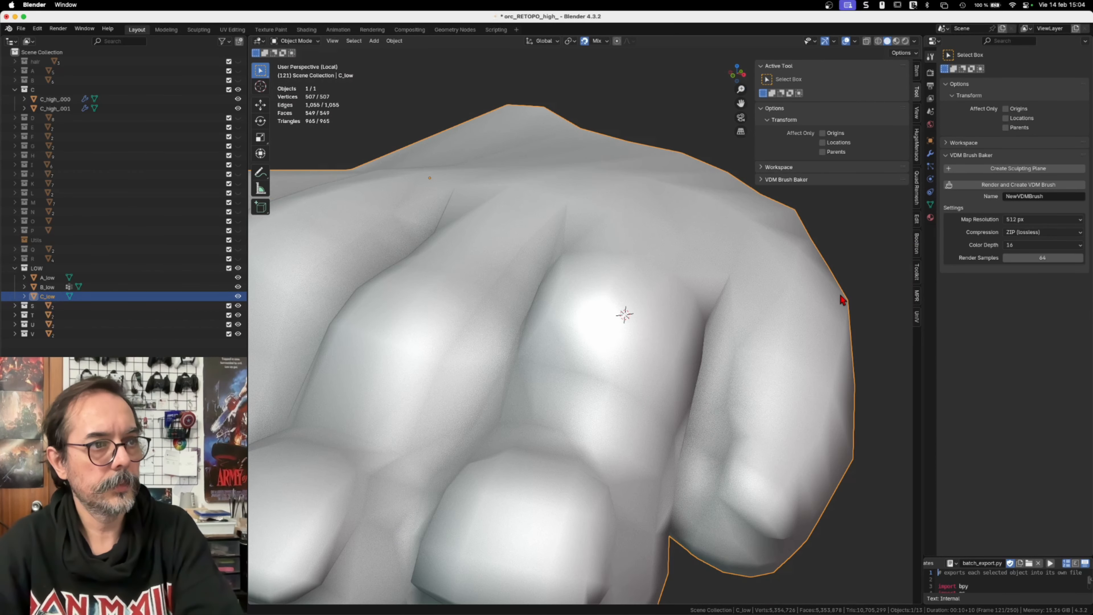
{"action": "left_click", "coordinate": [1051, 566]}
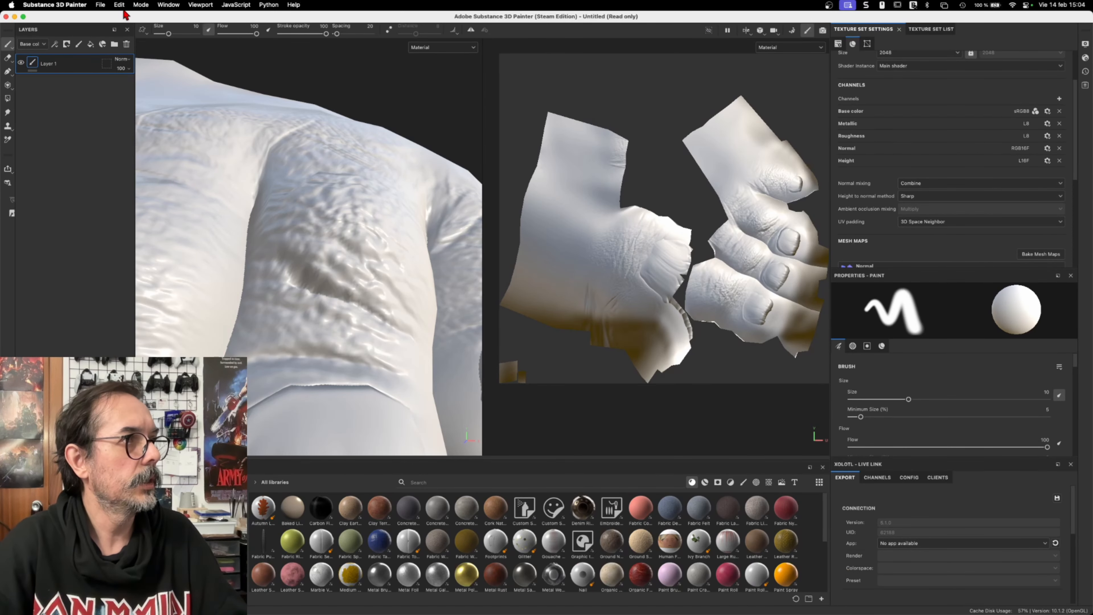
Step: Switch to Substance 3D Painter, reload the re-exported toe mesh, and rebake the selected textures before returning to painting mode
{"action": "left_click", "coordinate": [120, 5]}
{"action": "left_click", "coordinate": [138, 52]}
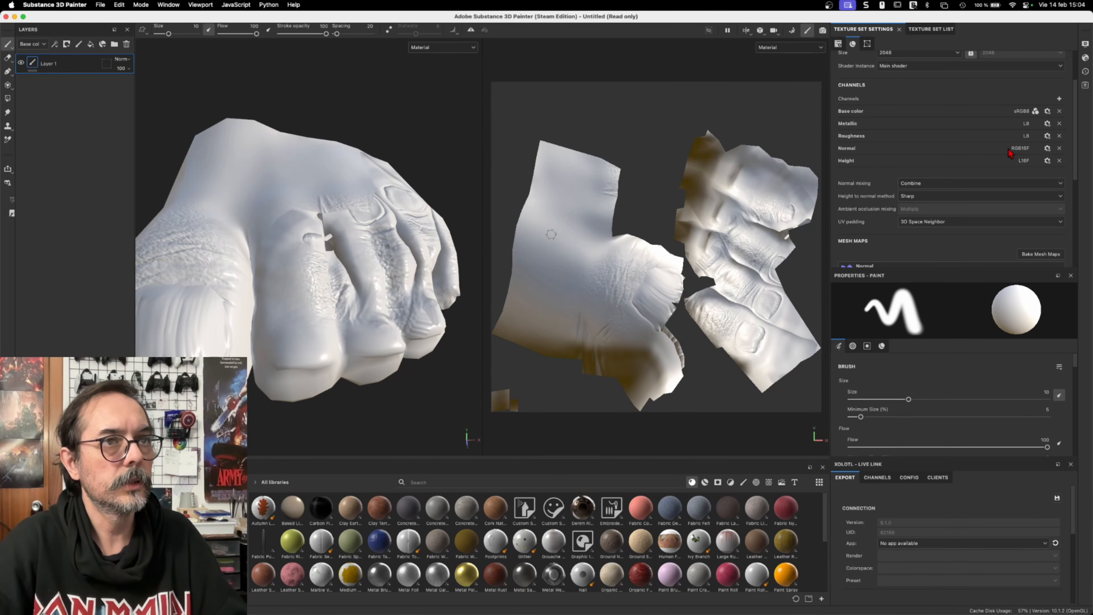
{"action": "left_click", "coordinate": [1030, 253]}
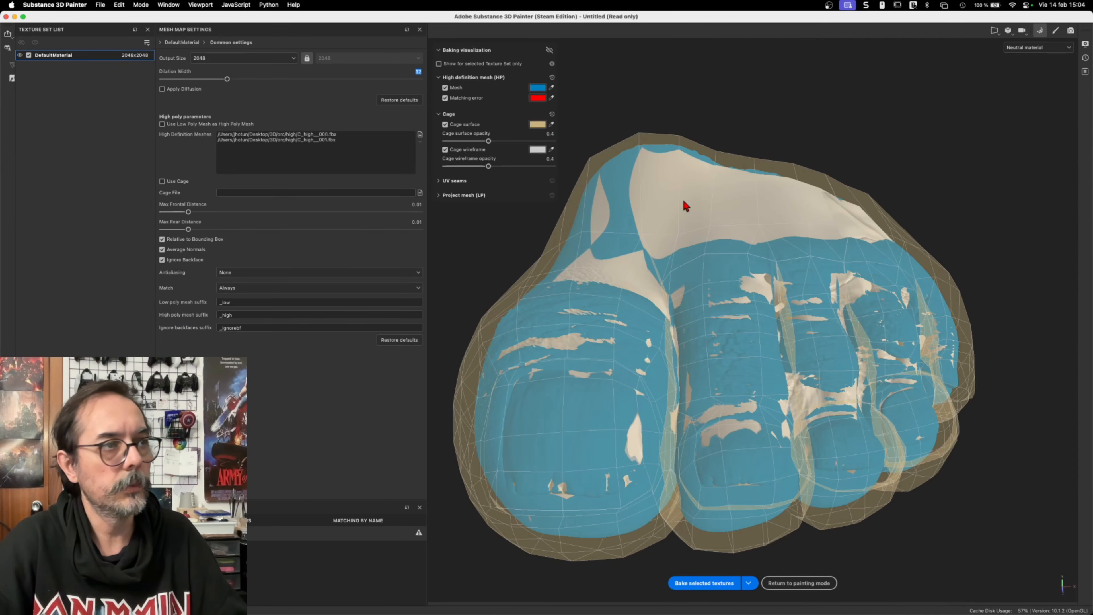
{"action": "left_click", "coordinate": [1041, 31]}
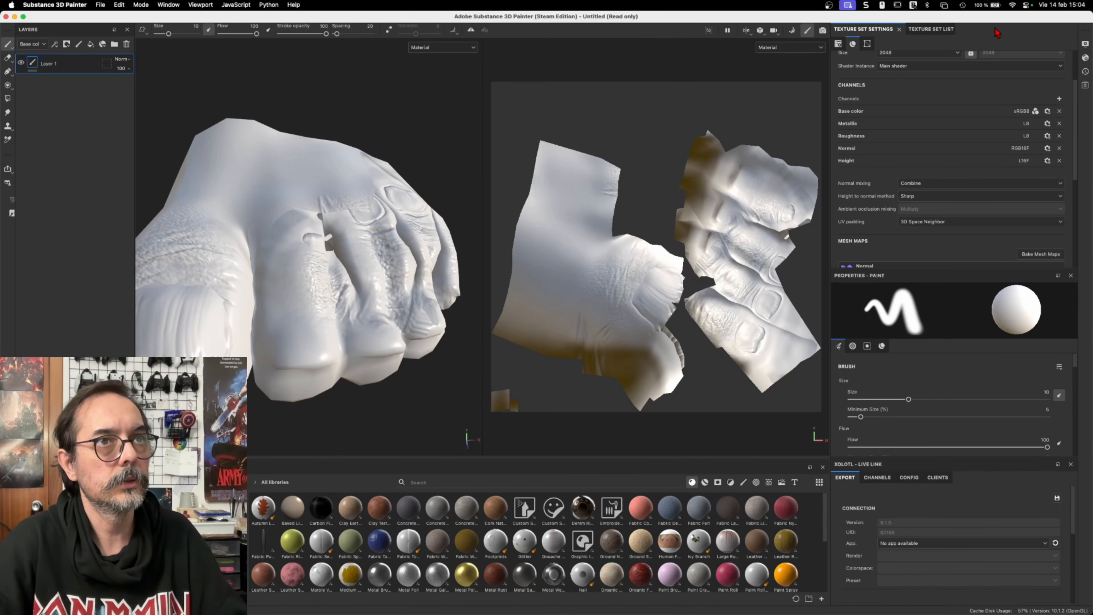
{"action": "left_click", "coordinate": [792, 31]}
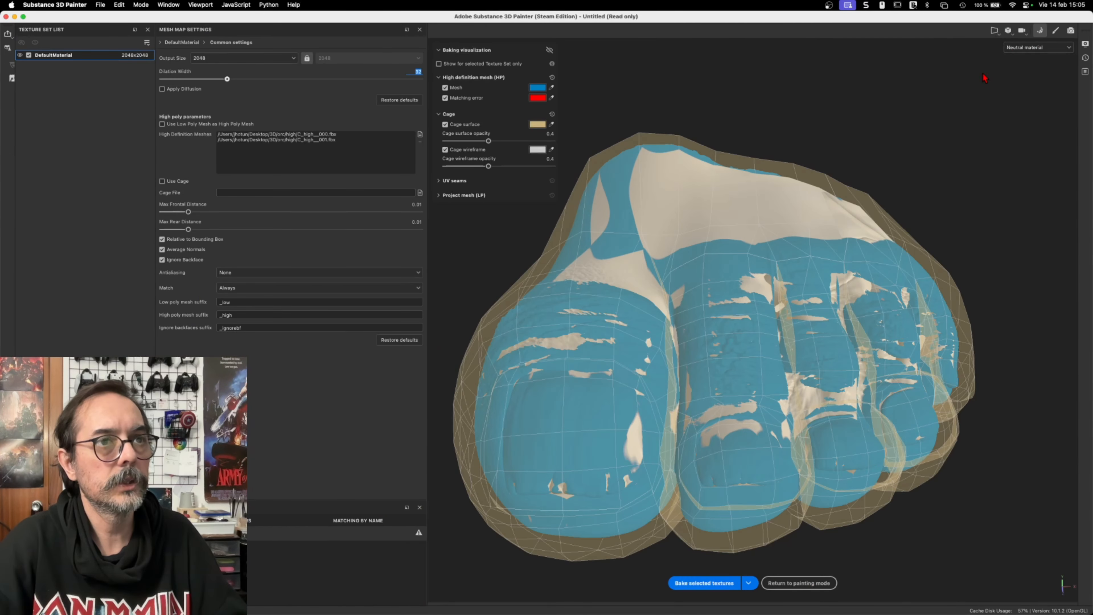
{"action": "left_click", "coordinate": [720, 583]}
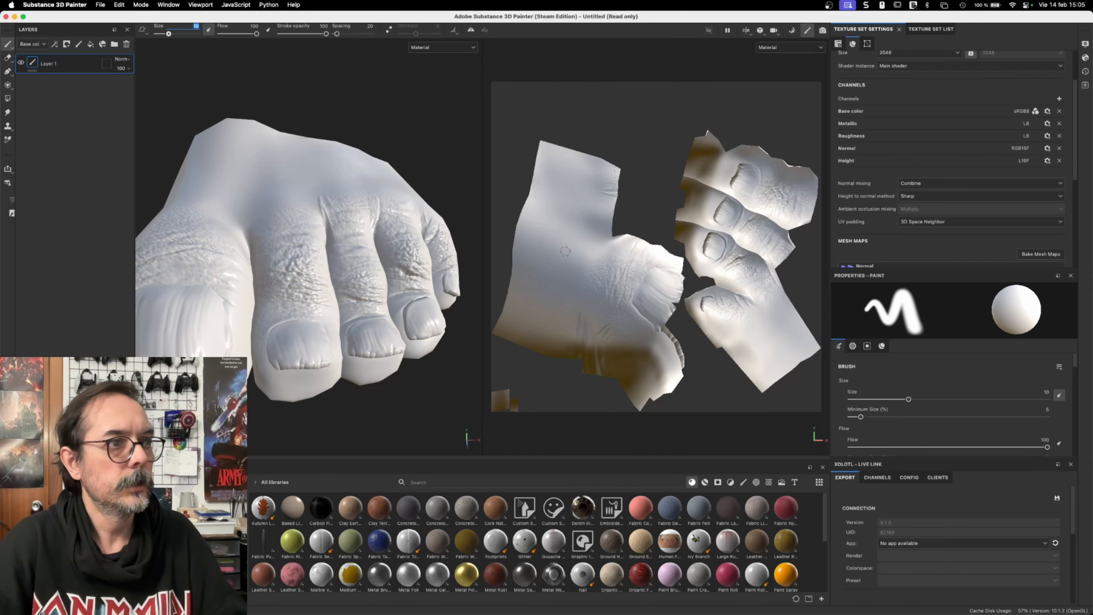
{"action": "left_click", "coordinate": [1056, 30]}
Step: Examine the rebaked skin and nail detail on the toes from several angles, close up and from a distance
{"action": "left_click_drag", "start_coordinate": [364, 250], "coordinate": [263, 192], "text": "alt"}
{"action": "right_click_drag", "start_coordinate": [263, 192], "coordinate": [335, 334], "text": "alt"}
{"action": "left_click_drag", "start_coordinate": [334, 335], "coordinate": [493, 276], "text": "alt"}
{"action": "left_click_drag", "start_coordinate": [401, 253], "coordinate": [389, 297], "text": "alt"}
{"action": "right_click_drag", "start_coordinate": [389, 298], "coordinate": [405, 253], "text": "alt"}
{"action": "scroll", "coordinate": [404, 253], "scroll_direction": "down", "scroll_amount": 5}
{"action": "mouse_move", "coordinate": [409, 251]}
{"action": "left_mouse_down", "text": "alt"}
{"action": "mouse_move", "coordinate": [386, 261]}
{"action": "mouse_move", "coordinate": [278, 217]}
{"action": "mouse_move", "coordinate": [402, 252]}
{"action": "left_mouse_up", "text": "alt"}
{"action": "scroll", "coordinate": [403, 253], "scroll_direction": "down", "scroll_amount": 3}
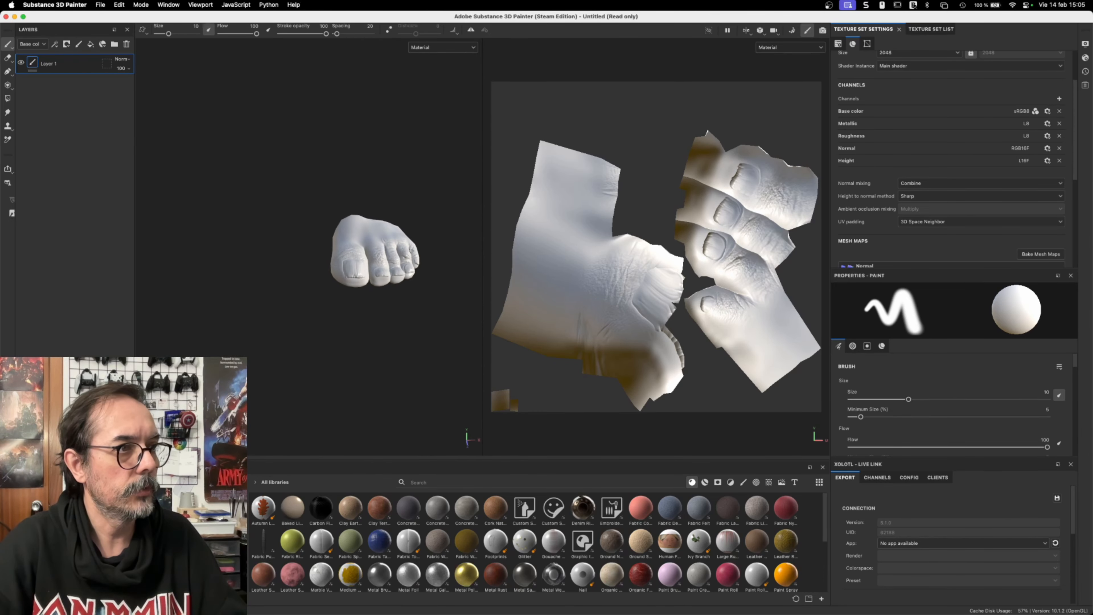
{"action": "scroll", "coordinate": [402, 253], "scroll_direction": "down", "scroll_amount": 3}
{"action": "left_click_drag", "start_coordinate": [402, 252], "coordinate": [373, 293], "text": "alt"}
{"action": "scroll", "coordinate": [374, 310], "scroll_direction": "up", "scroll_amount": 5}
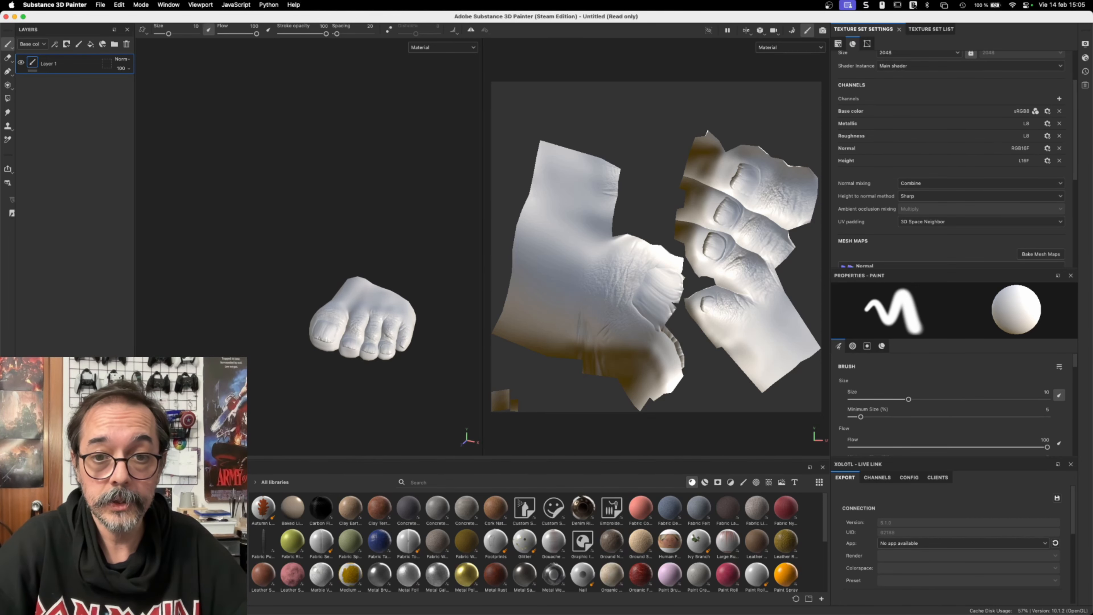
Step: Switch back to Blender and bring the whole isolated C_low toe mesh into view
{"action": "key", "text": "super+Tab"}
{"action": "scroll", "coordinate": [693, 307], "scroll_direction": "down", "scroll_amount": 6}
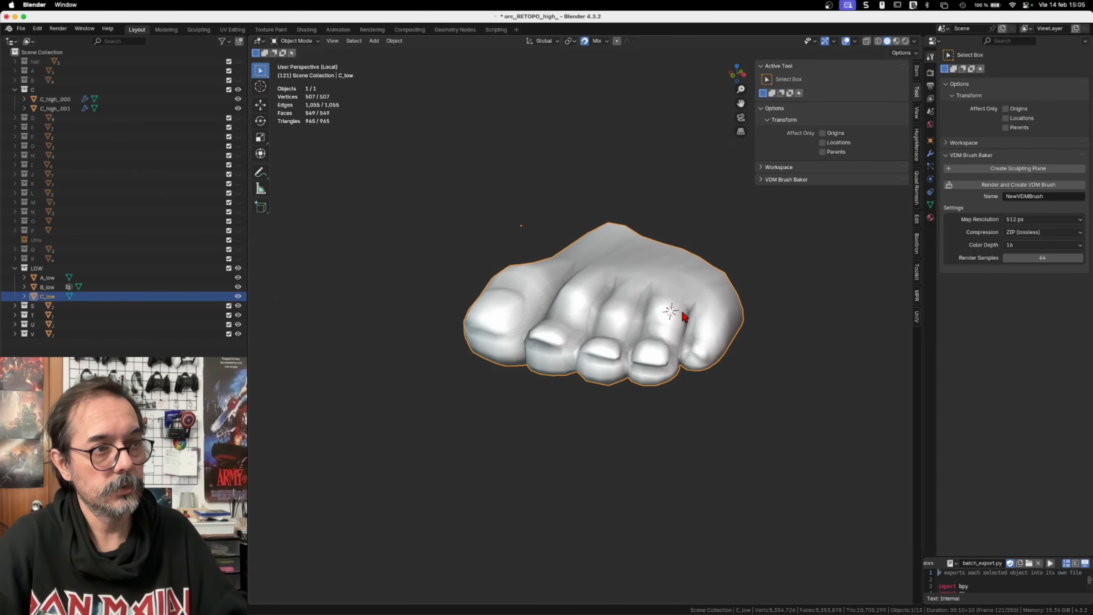